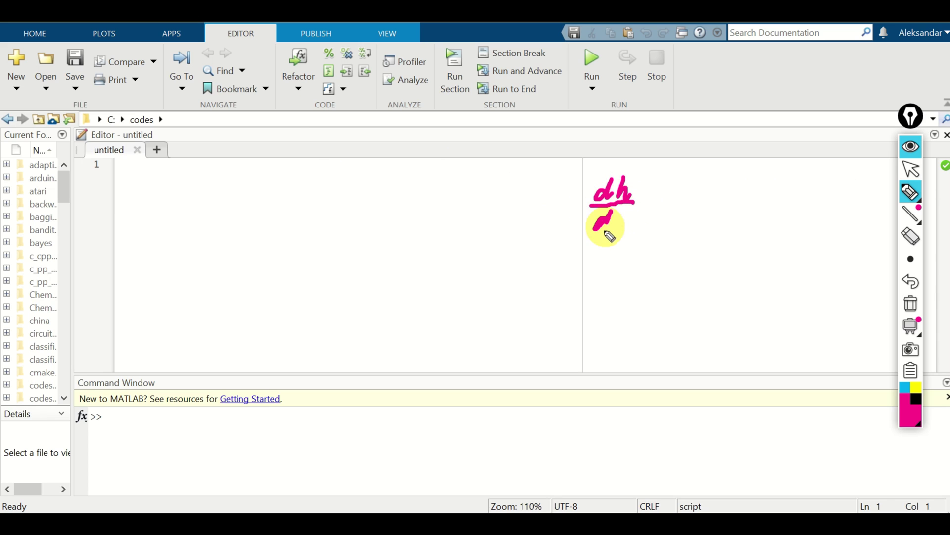
# Step: Finish handwriting dh/dt = (1/A)·Qin by adding dt, the A denominator, a dot and Qin
pyautogui.click(640, 198)
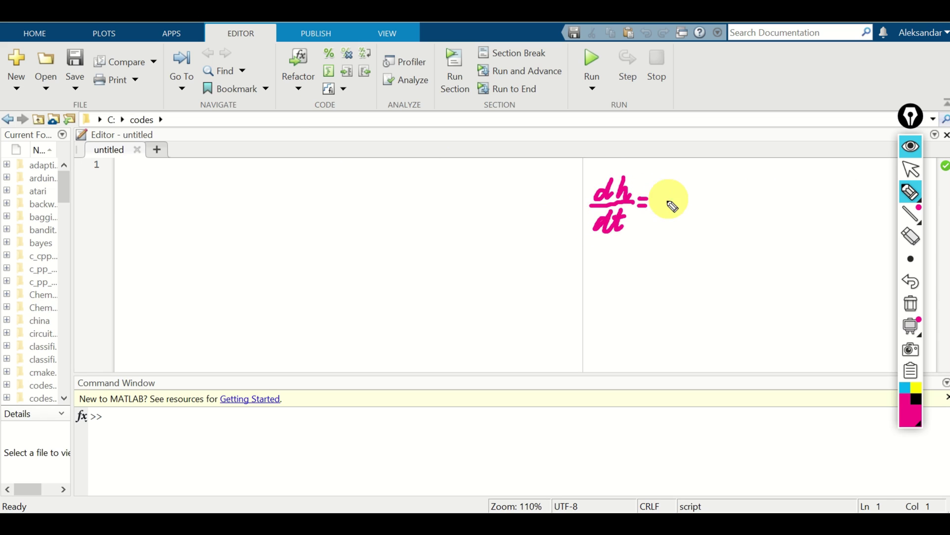
pyautogui.moveTo(657, 235); pyautogui.dragTo(668, 227)
pyautogui.click(693, 203)
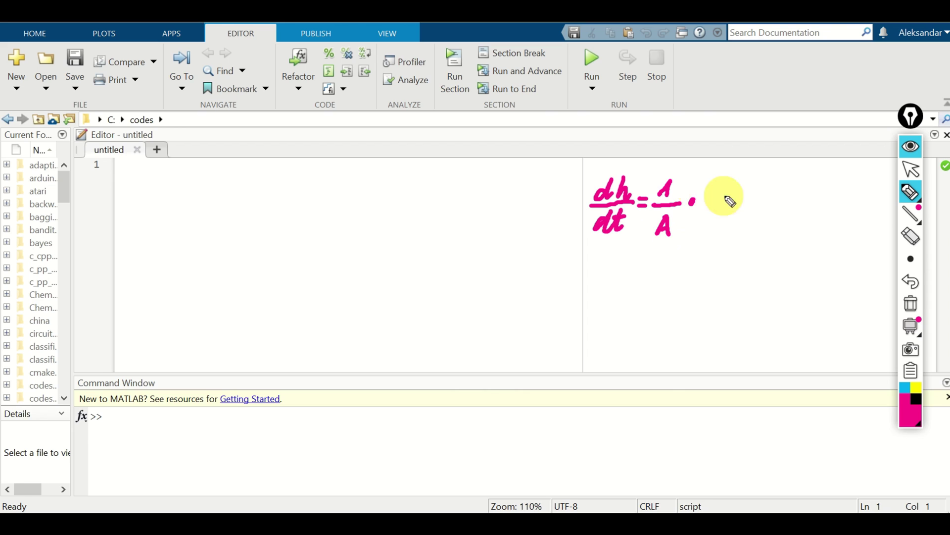
pyautogui.moveTo(718, 191)
pyautogui.mouseDown()
pyautogui.moveTo(742, 213)
pyautogui.moveTo(754, 198)
pyautogui.moveTo(790, 191)
pyautogui.moveTo(785, 202)
pyautogui.moveTo(804, 200)
pyautogui.moveTo(785, 224)
pyautogui.moveTo(792, 212)
pyautogui.moveTo(795, 223)
pyautogui.moveTo(786, 225)
pyautogui.moveTo(817, 203)
pyautogui.moveTo(821, 183)
pyautogui.moveTo(846, 177)
pyautogui.moveTo(836, 201)
pyautogui.mouseUp()
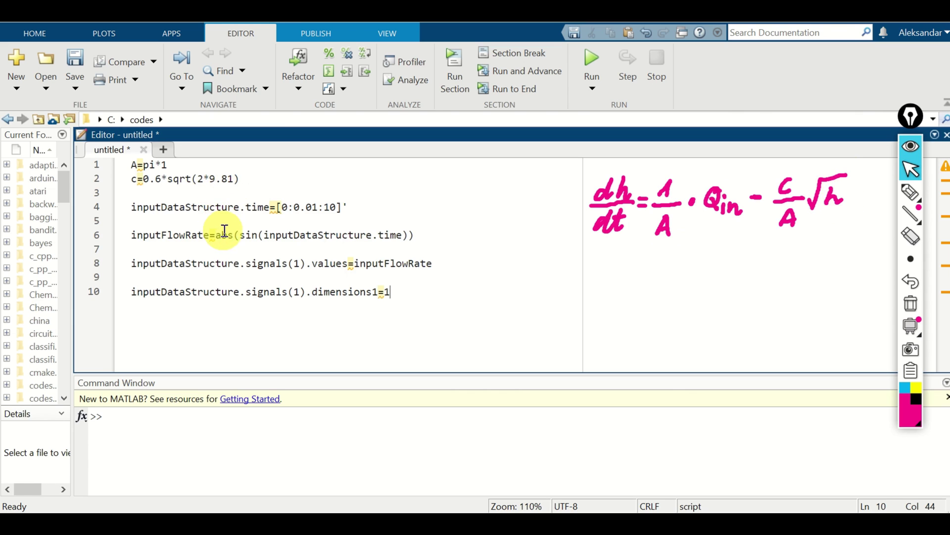
pyautogui.scroll(1, 223, 233)
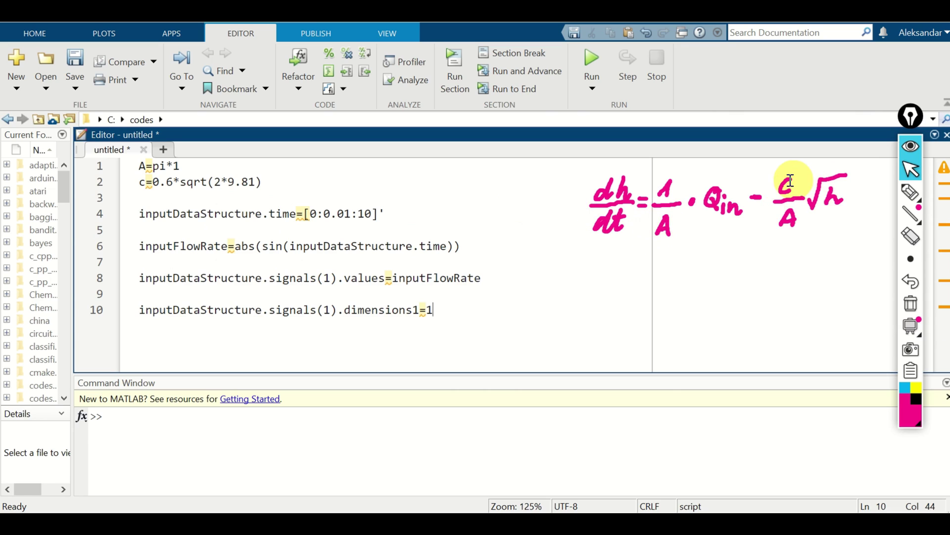
pyautogui.click(217, 167)
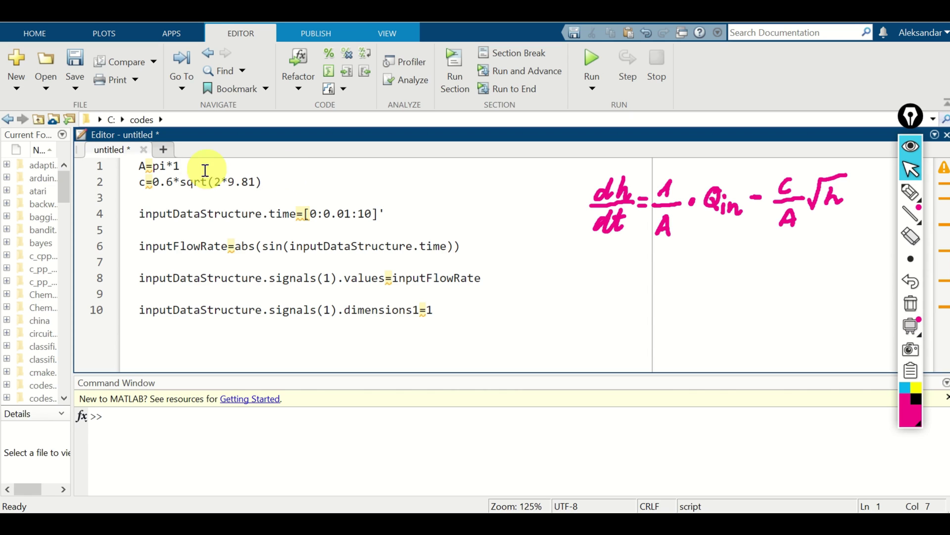
pyautogui.click(171, 184)
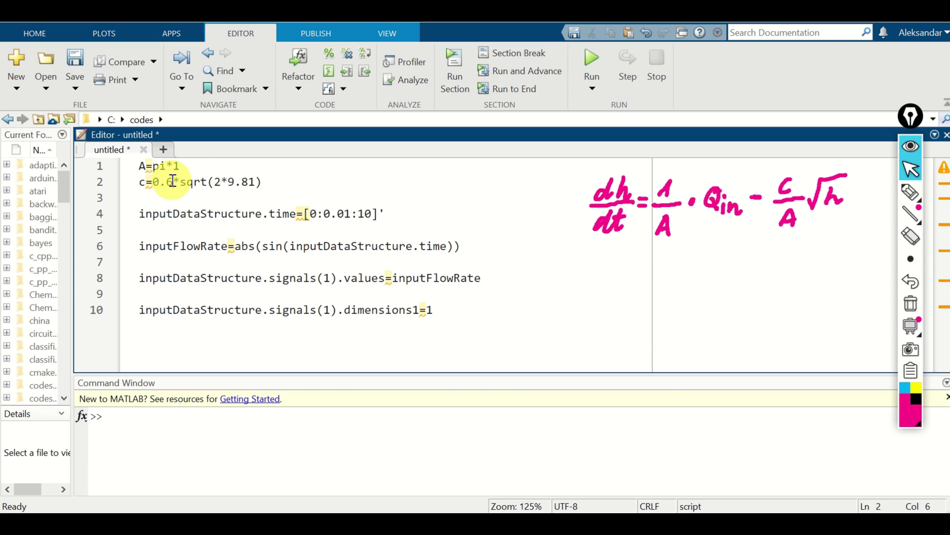
pyautogui.moveTo(176, 183); pyautogui.dragTo(147, 182)
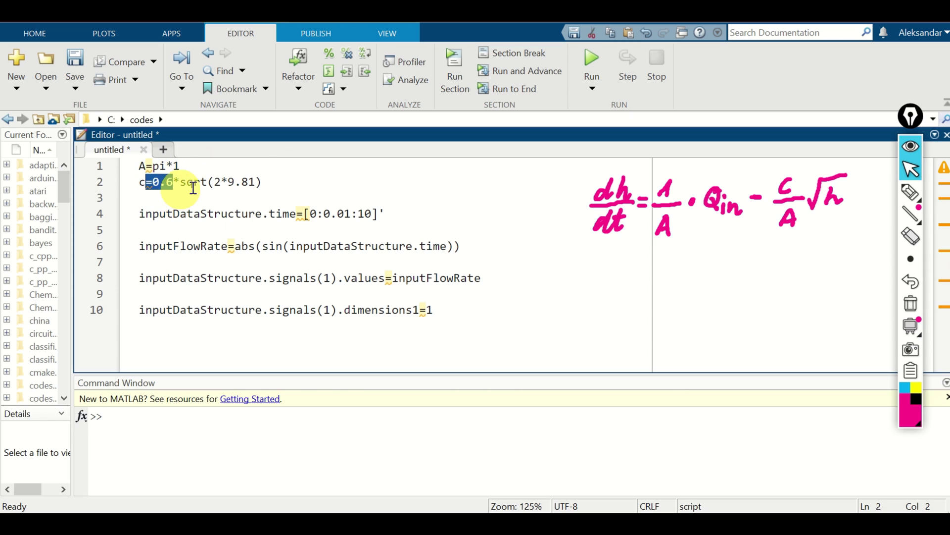
pyautogui.moveTo(280, 183); pyautogui.dragTo(136, 182)
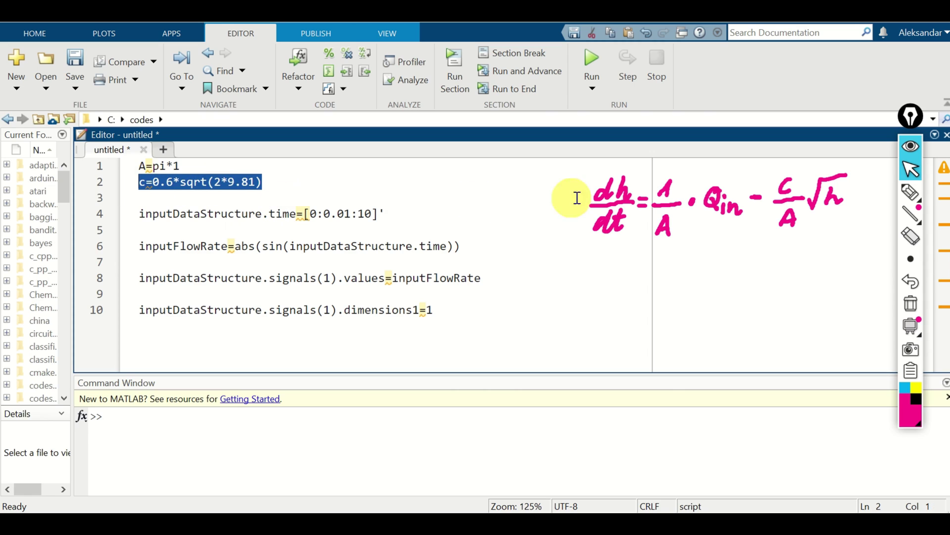
pyautogui.click(260, 201)
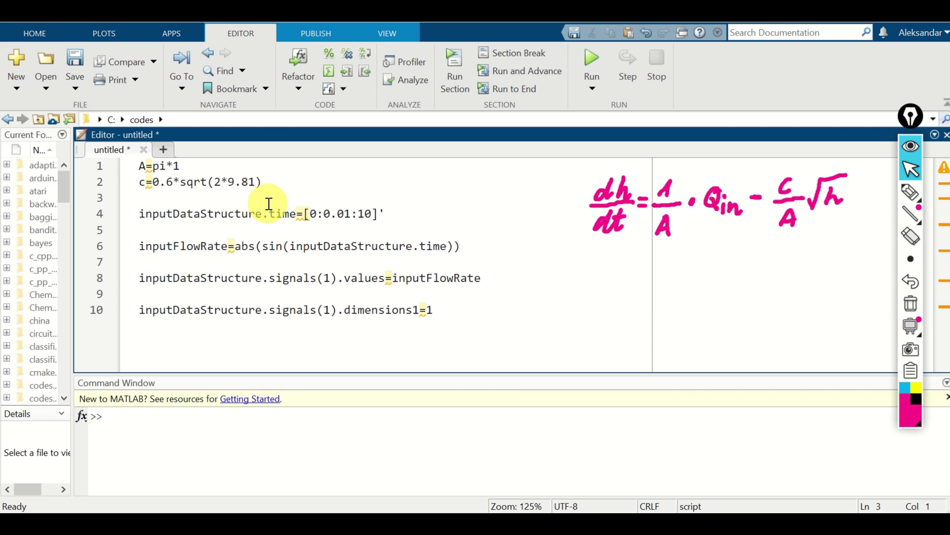
pyautogui.doubleClick(188, 214)
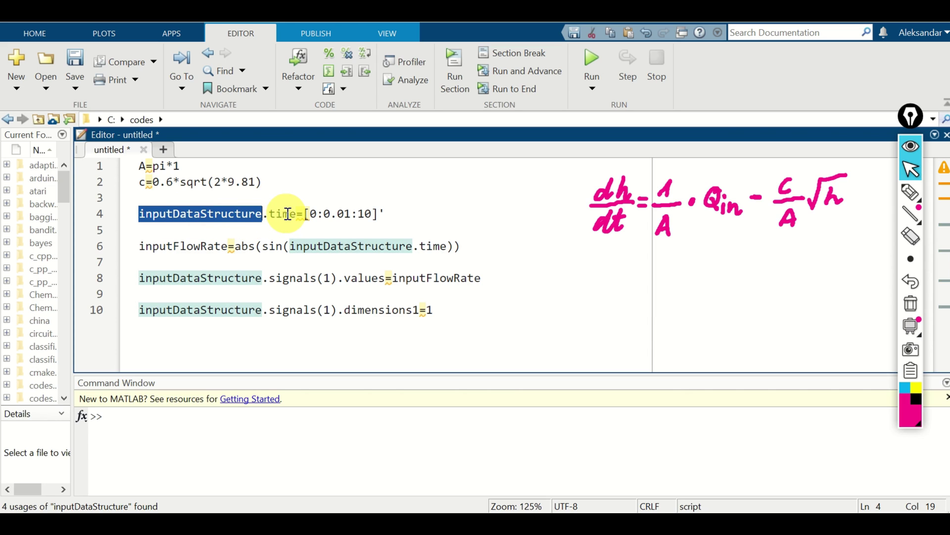
pyautogui.click(307, 214)
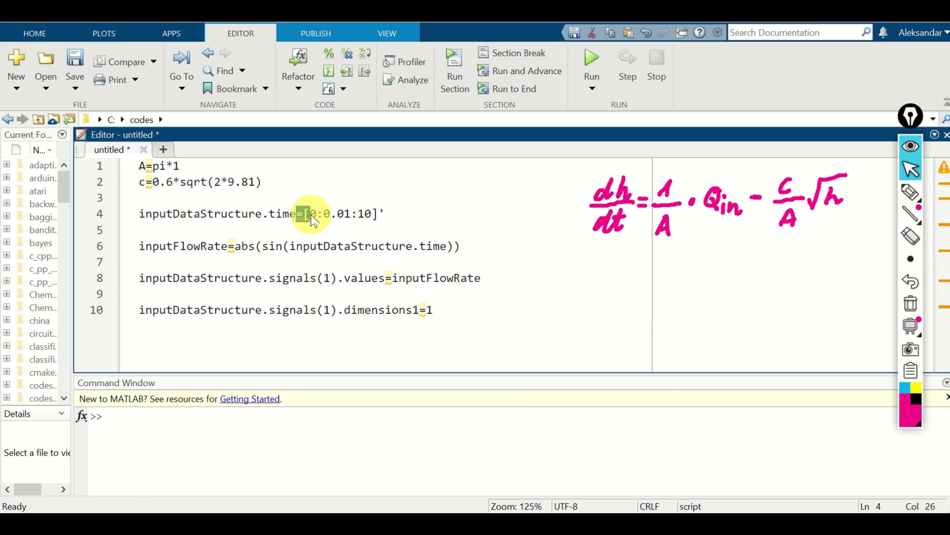
pyautogui.doubleClick(313, 213)
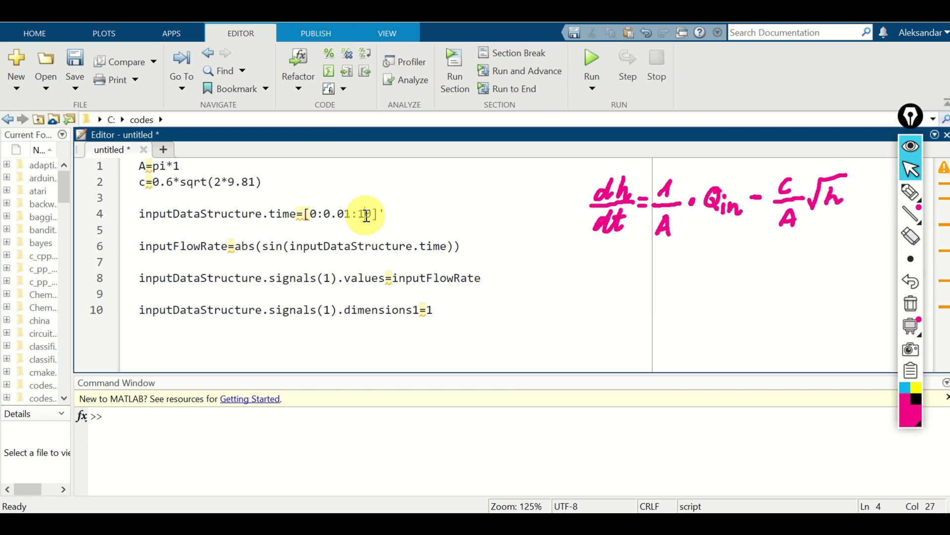
pyautogui.doubleClick(366, 214)
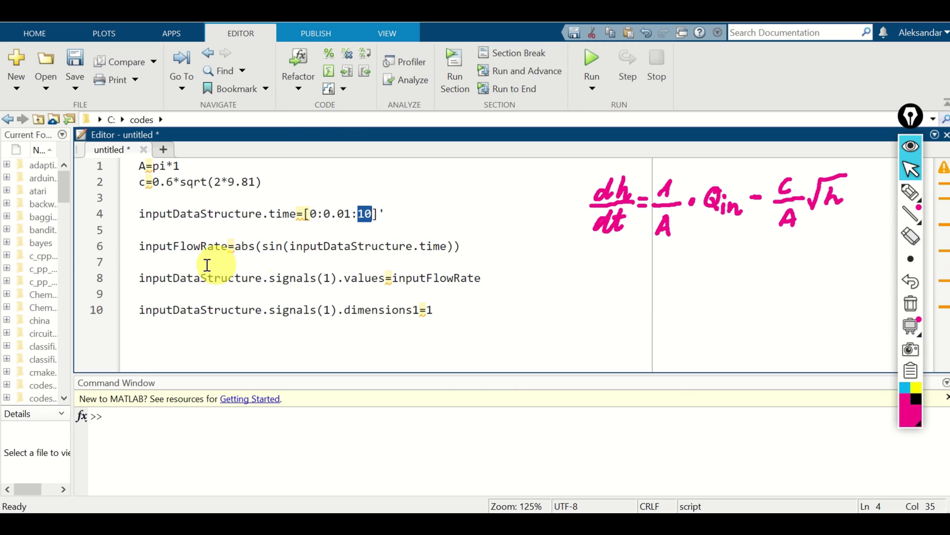
pyautogui.doubleClick(191, 246)
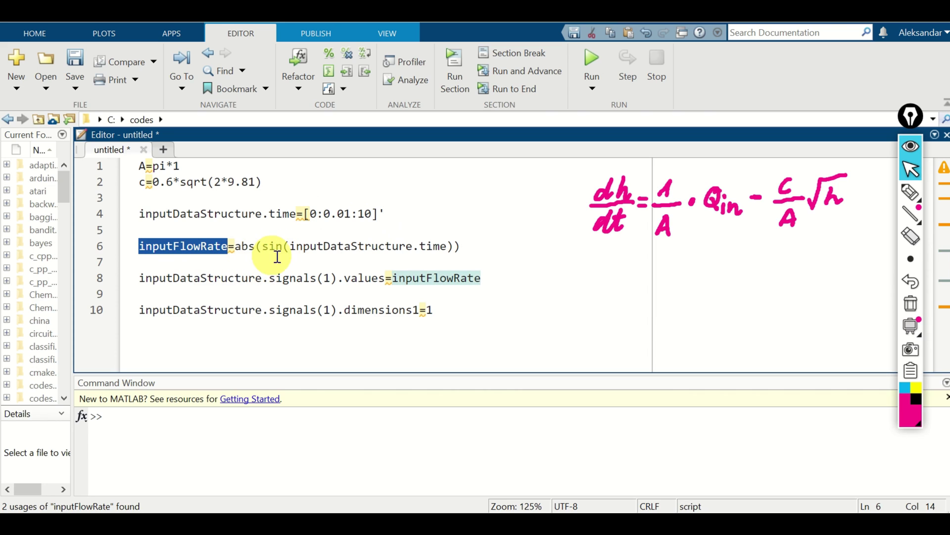
pyautogui.doubleClick(348, 248)
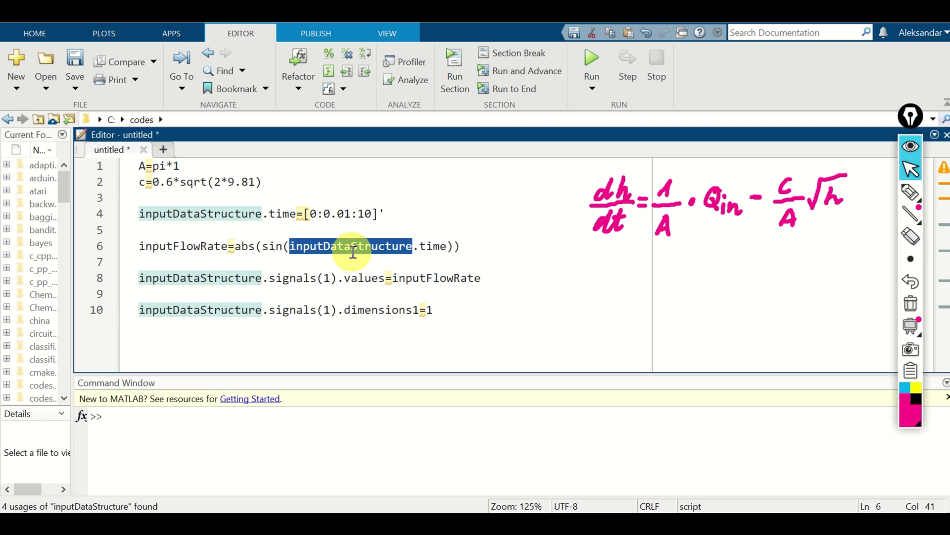
pyautogui.click(191, 286)
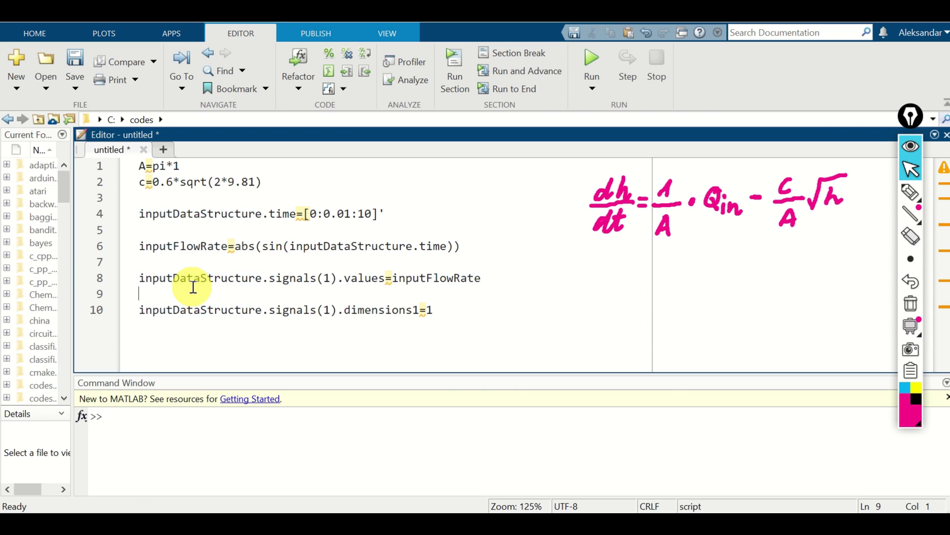
pyautogui.doubleClick(199, 282)
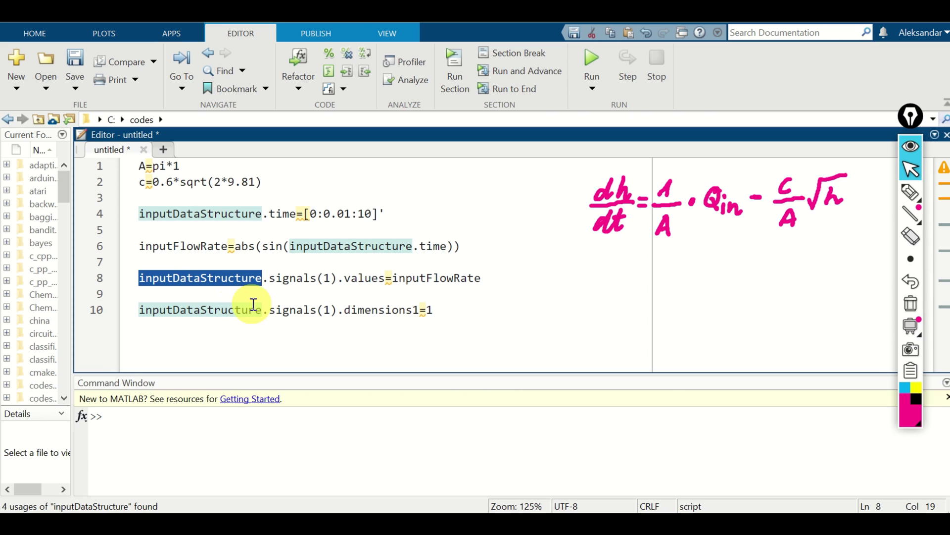
pyautogui.click(282, 277)
pyautogui.doubleClick(282, 278)
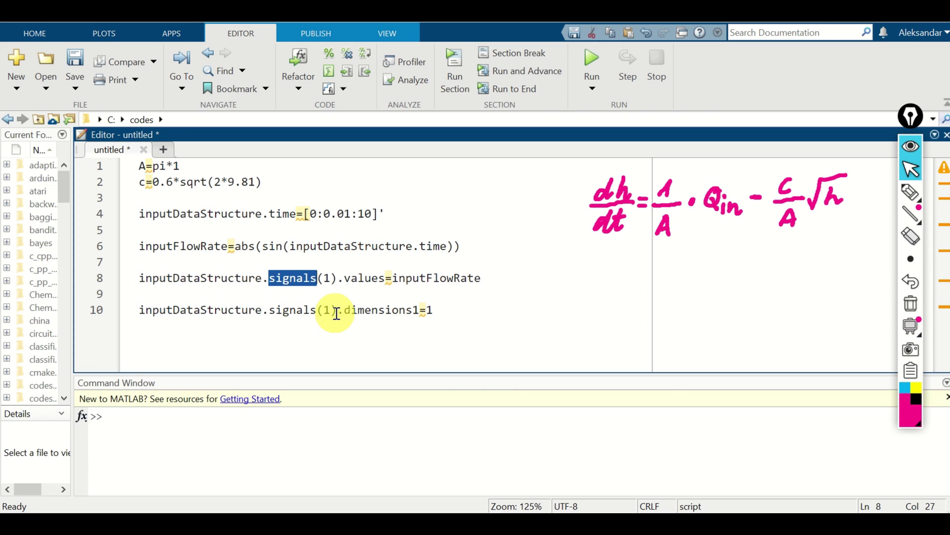
pyautogui.doubleClick(326, 278)
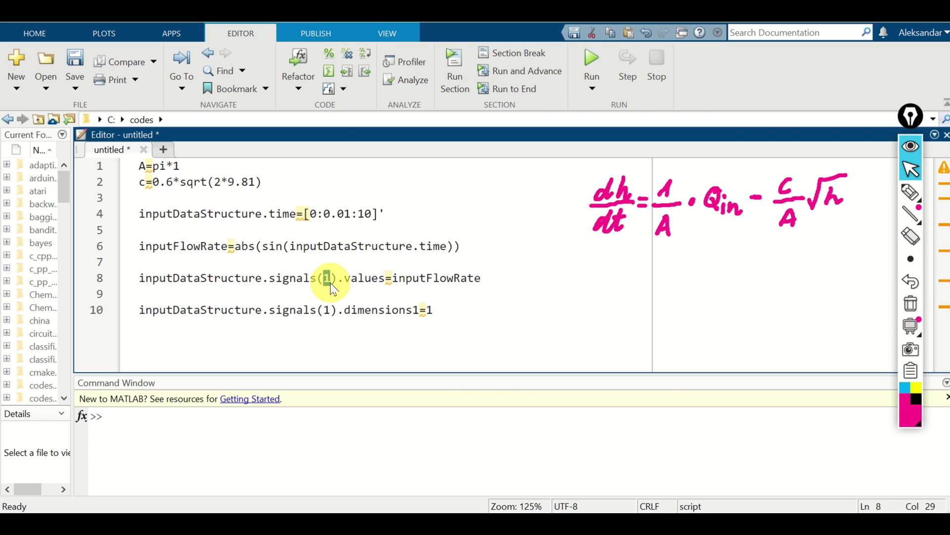
pyautogui.doubleClick(365, 279)
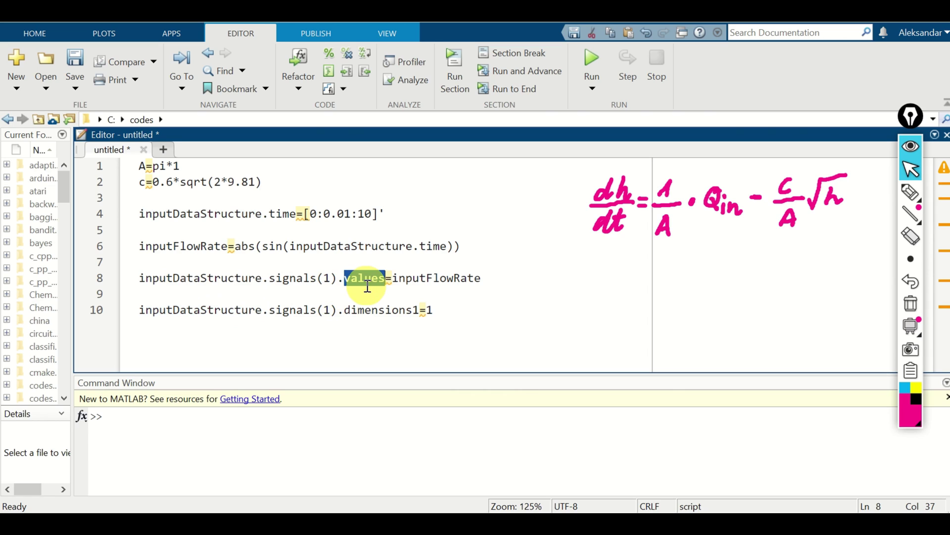
pyautogui.doubleClick(442, 289)
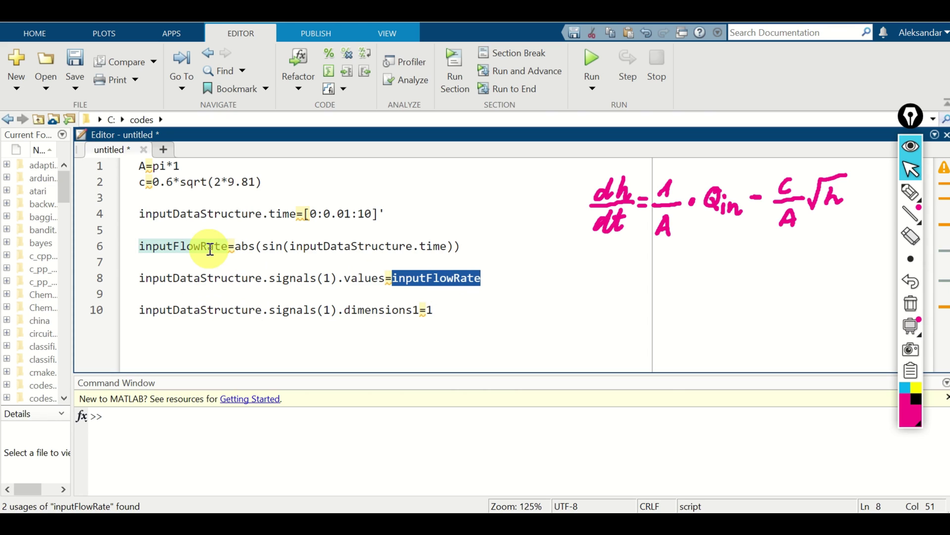
pyautogui.doubleClick(202, 313)
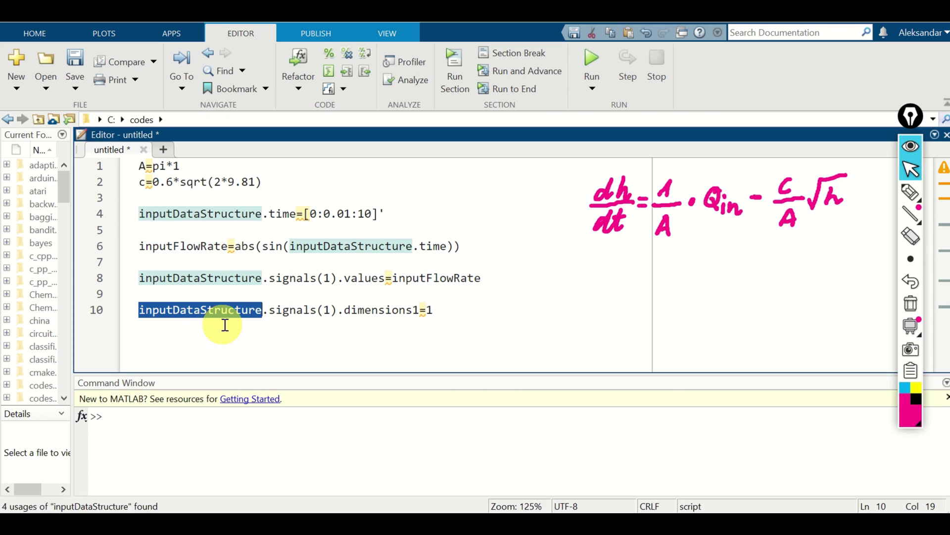
pyautogui.doubleClick(281, 314)
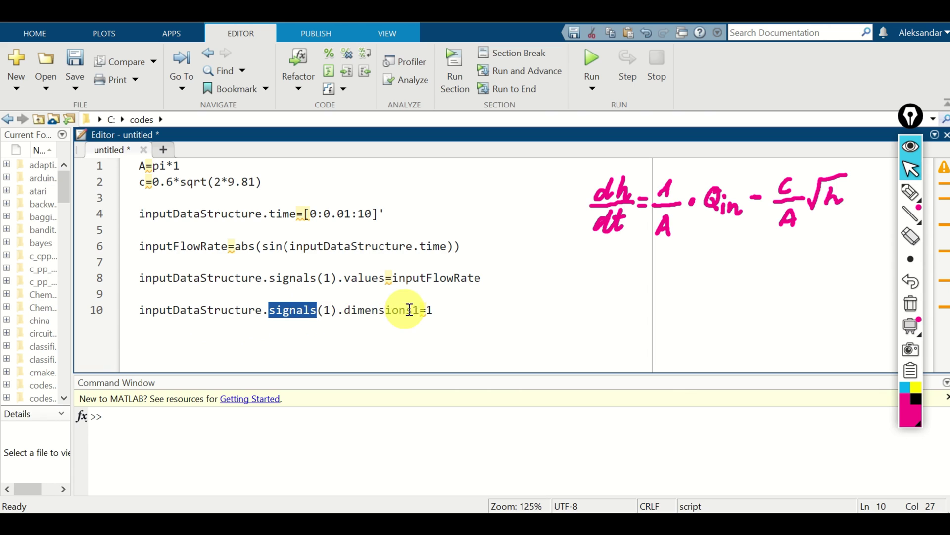
pyautogui.click(426, 312)
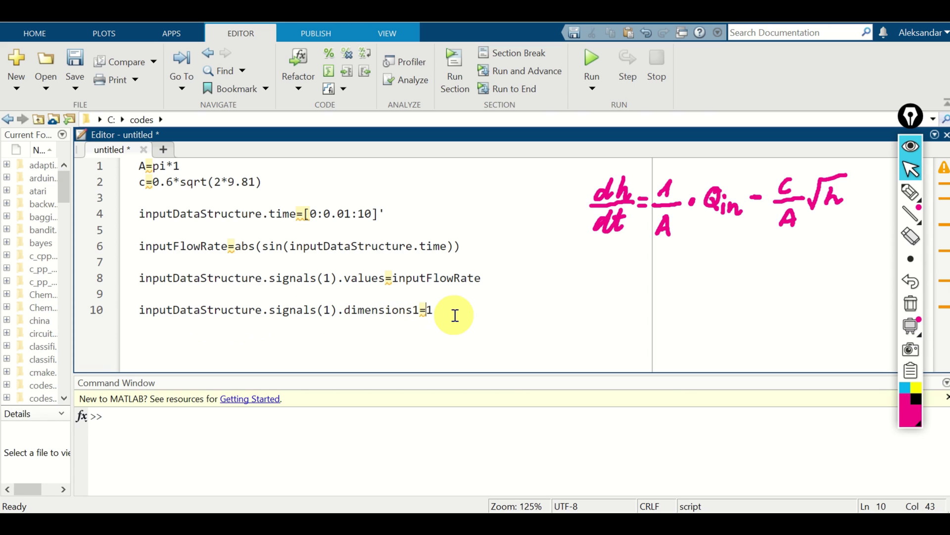
pyautogui.moveTo(455, 316); pyautogui.dragTo(92, 141)
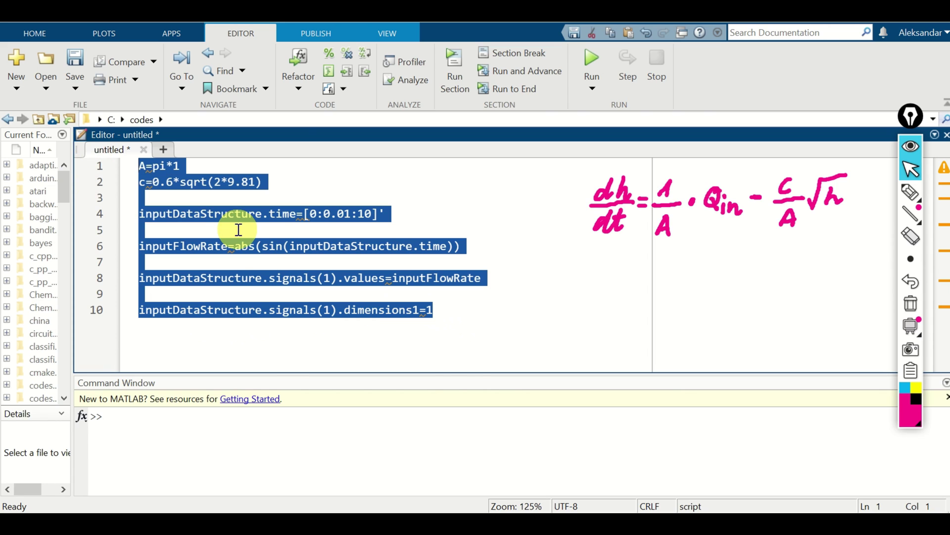
# Step: Evaluate the selected script in the Command Window and list the workspace variables with whos
pyautogui.rightClick(239, 231)
pyautogui.click(290, 239)
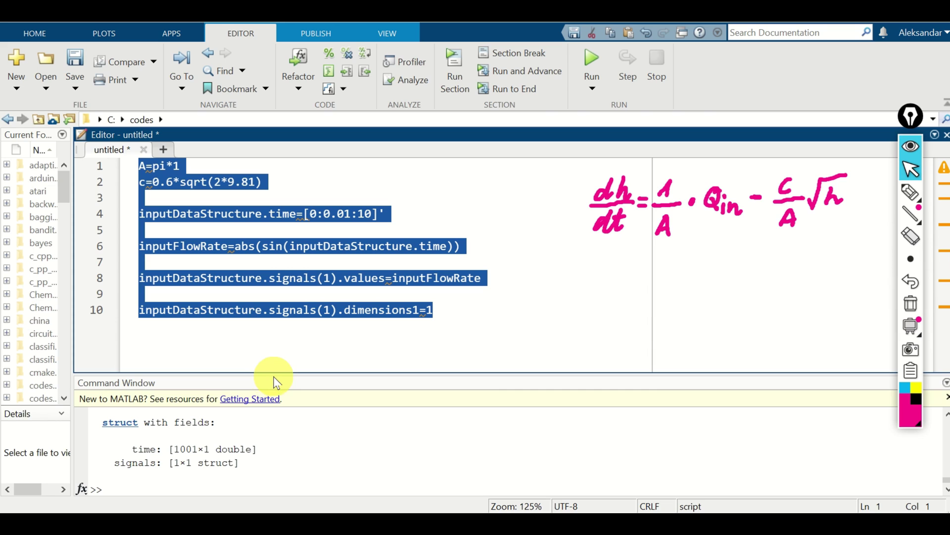
pyautogui.click(210, 479)
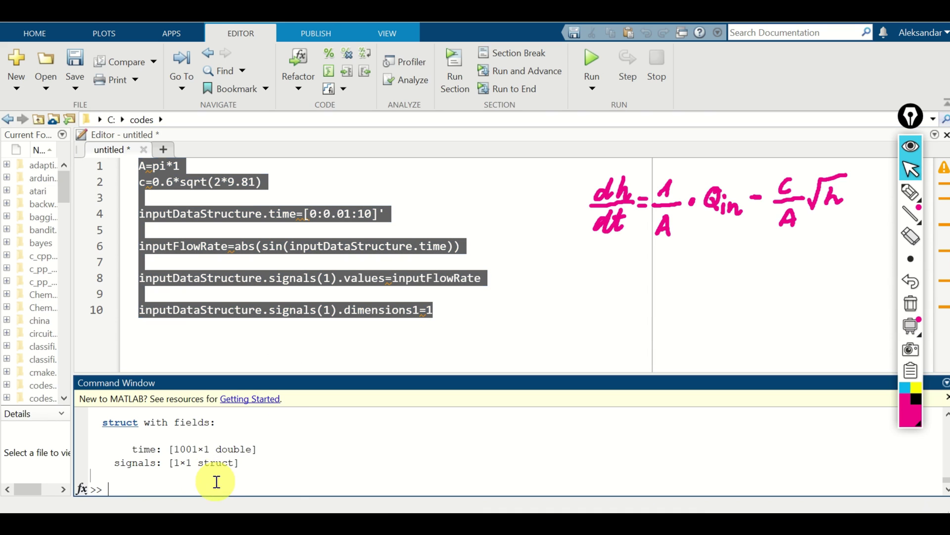
pyautogui.write('whos')
pyautogui.press('Return')
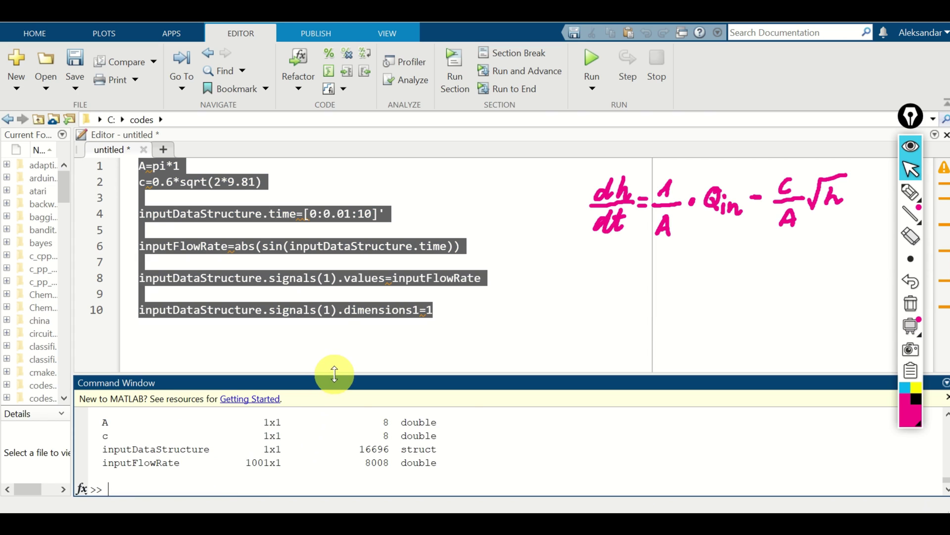
# Step: Enlarge the Command Window and display the contents of inputDataStructure
pyautogui.moveTo(334, 374); pyautogui.dragTo(329, 324)
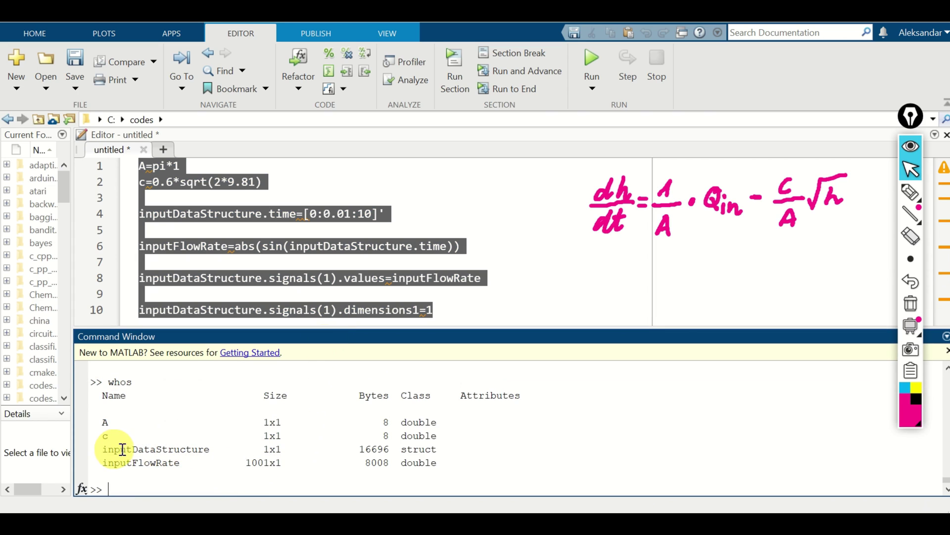
pyautogui.doubleClick(164, 449)
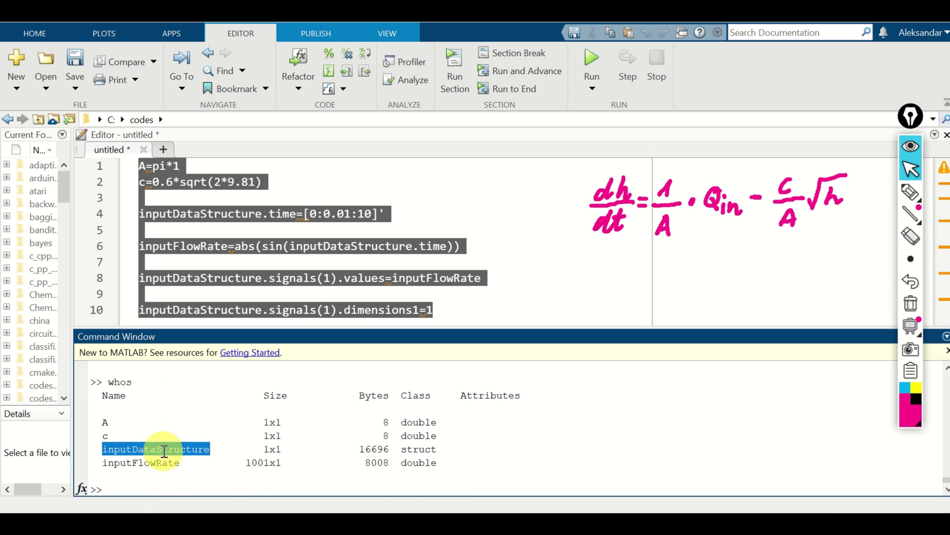
pyautogui.rightClick(182, 486)
pyautogui.click(229, 424)
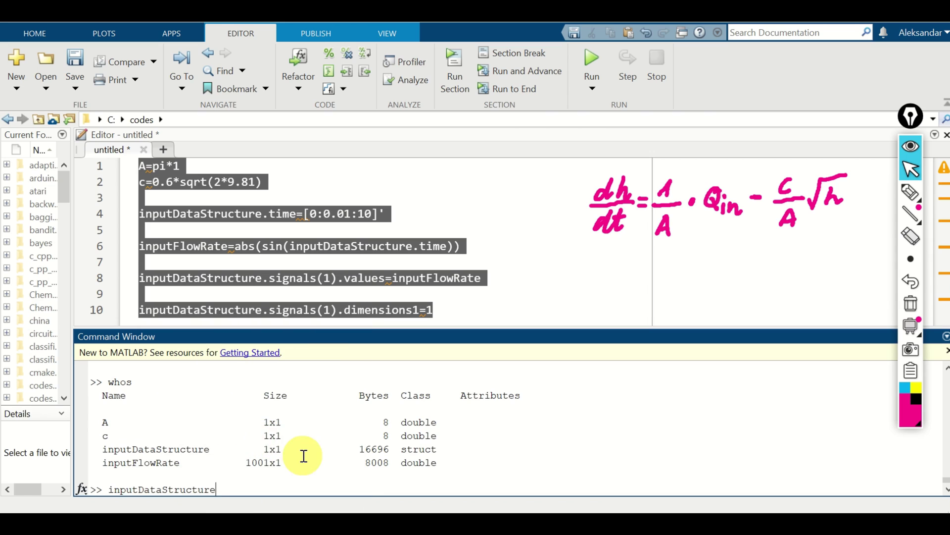
pyautogui.press('Return')
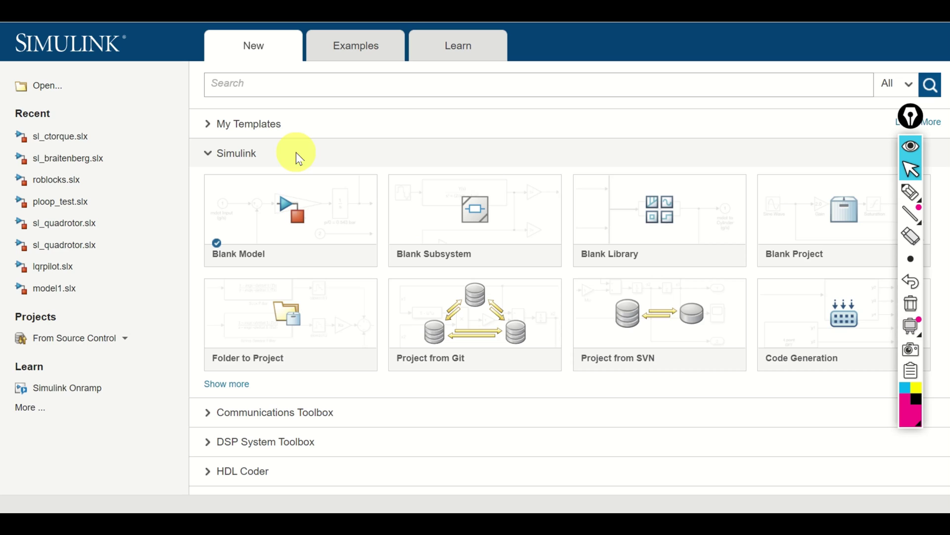
# Step: Create a Blank Model from the Simulink Start Page and maximize the untitled model window
pyautogui.moveTo(320, 205)
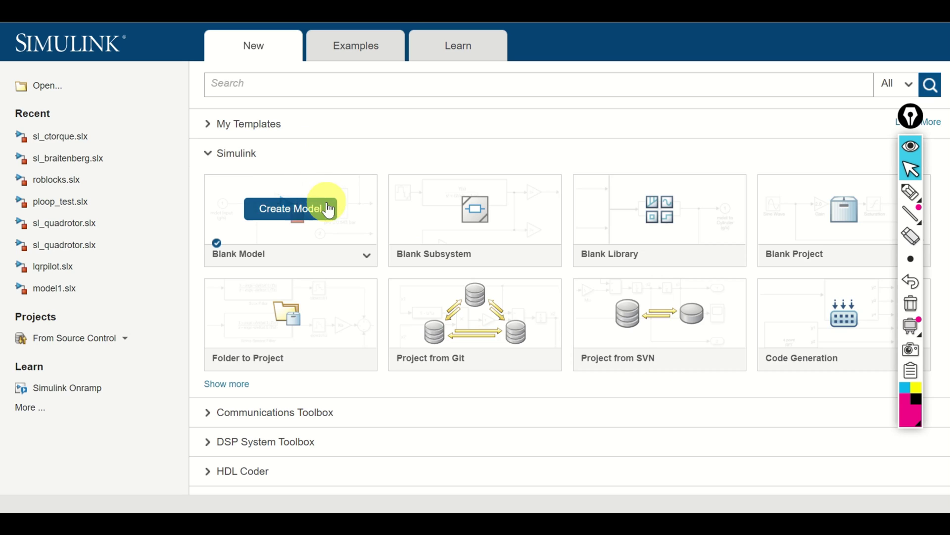
pyautogui.click(363, 216)
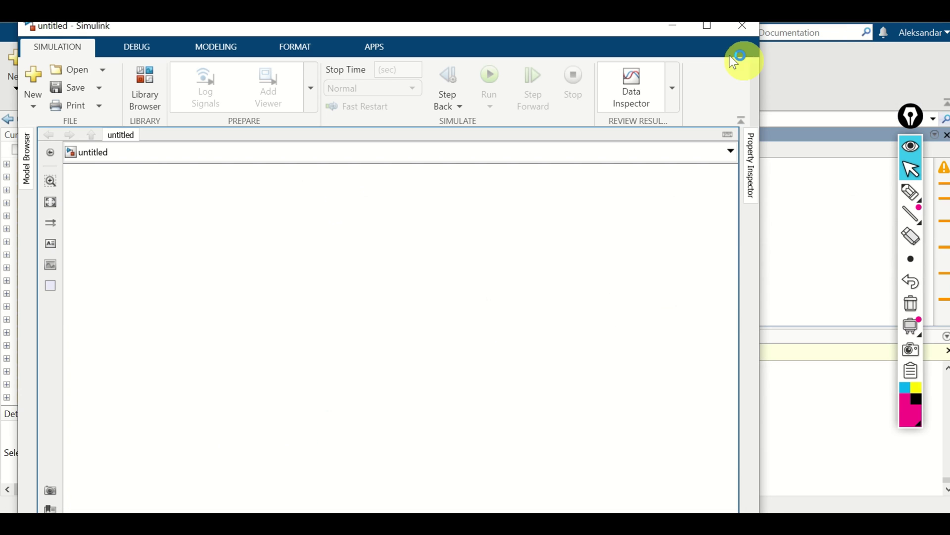
pyautogui.click(709, 27)
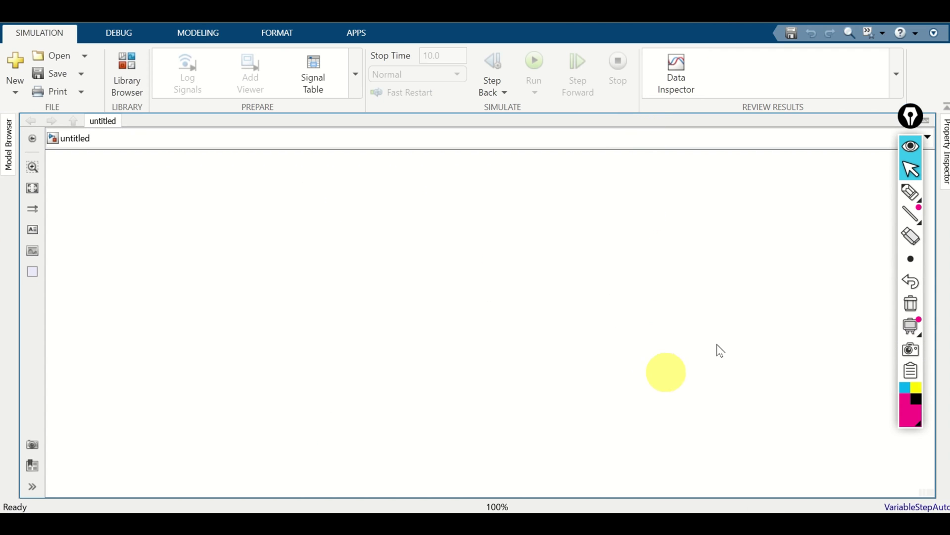
# Step: Handwrite dh/dt = 1/A·Qin − C/A·√h in pink ink on the lower-right canvas
pyautogui.click(911, 192)
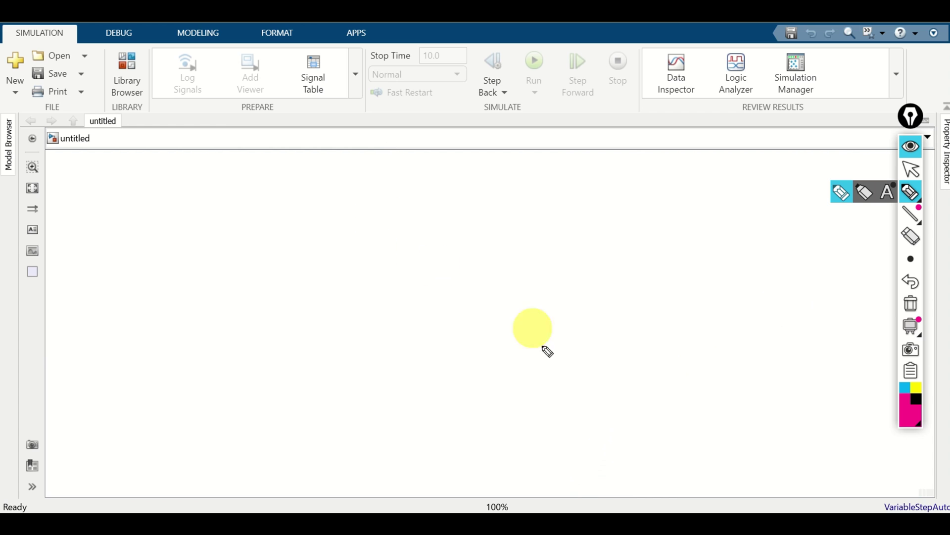
pyautogui.moveTo(600, 437)
pyautogui.mouseDown()
pyautogui.moveTo(586, 441)
pyautogui.moveTo(623, 438)
pyautogui.moveTo(595, 459)
pyautogui.moveTo(615, 454)
pyautogui.mouseUp()
pyautogui.moveTo(635, 393); pyautogui.dragTo(642, 441)
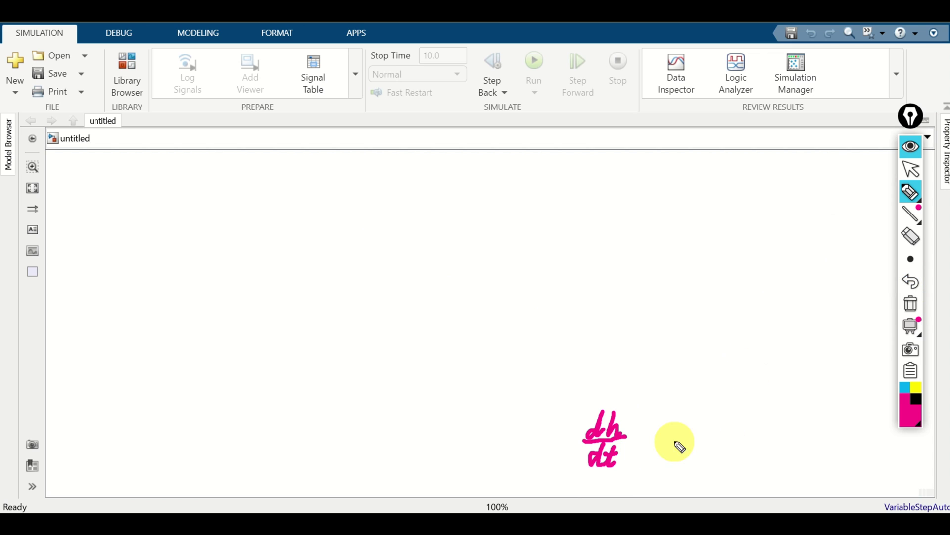
pyautogui.moveTo(627, 434); pyautogui.dragTo(637, 442)
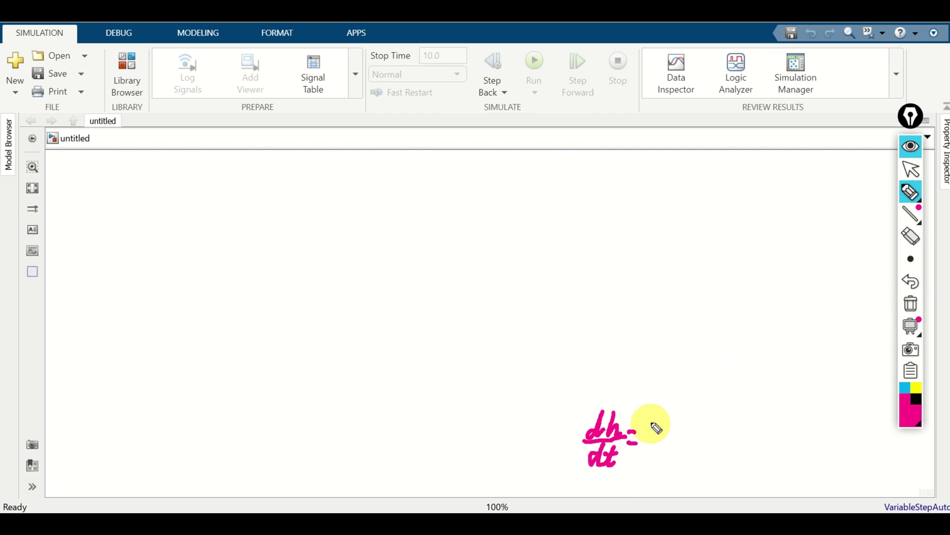
pyautogui.moveTo(657, 410)
pyautogui.mouseDown()
pyautogui.moveTo(666, 438)
pyautogui.moveTo(659, 459)
pyautogui.mouseUp()
pyautogui.click(678, 436)
pyautogui.moveTo(708, 420)
pyautogui.mouseDown()
pyautogui.moveTo(718, 446)
pyautogui.moveTo(773, 416)
pyautogui.moveTo(780, 432)
pyautogui.moveTo(771, 434)
pyautogui.moveTo(795, 432)
pyautogui.mouseUp()
pyautogui.click(711, 422)
pyautogui.moveTo(770, 461)
pyautogui.mouseDown()
pyautogui.moveTo(782, 460)
pyautogui.moveTo(825, 410)
pyautogui.moveTo(850, 411)
pyautogui.moveTo(825, 425)
pyautogui.moveTo(842, 441)
pyautogui.mouseUp()
pyautogui.click(802, 427)
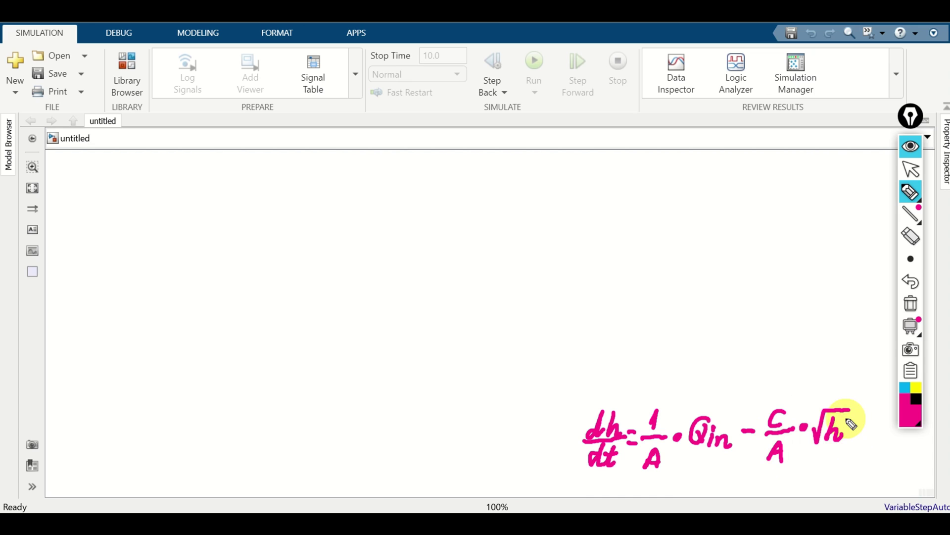
pyautogui.hotkey('ctrl', 'shift', '1')
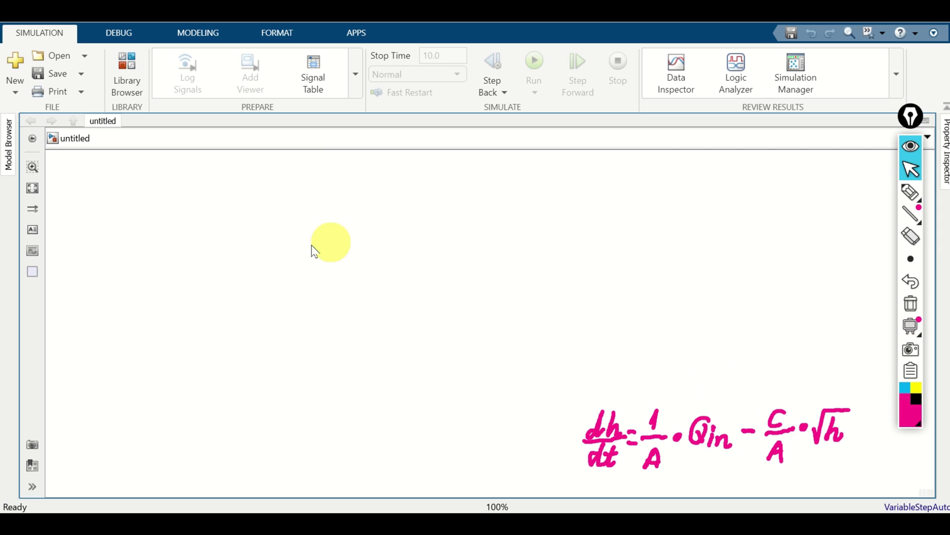
# Step: Insert an Inport block via the 'inport' quick search, move it left and enlarge it
pyautogui.doubleClick(271, 248)
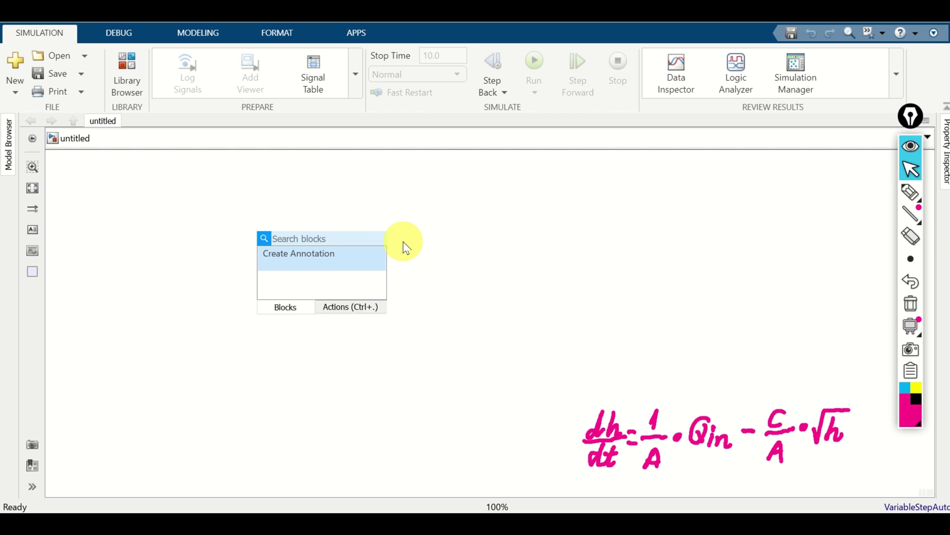
pyautogui.write('inport')
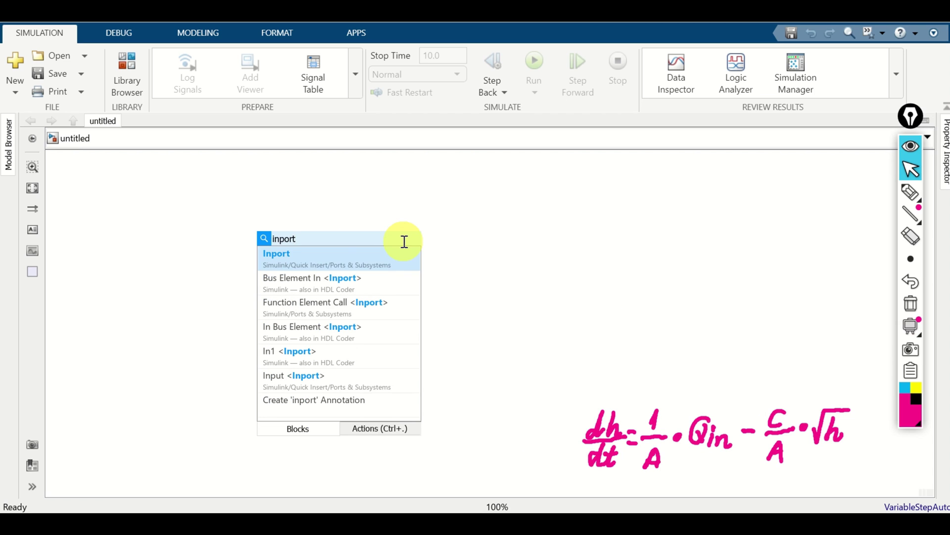
pyautogui.doubleClick(518, 218)
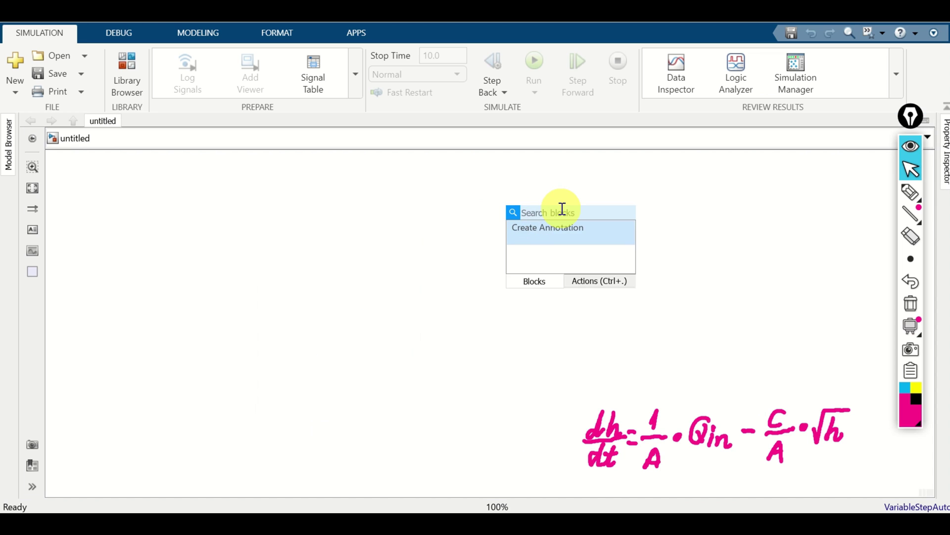
pyautogui.write('inpo')
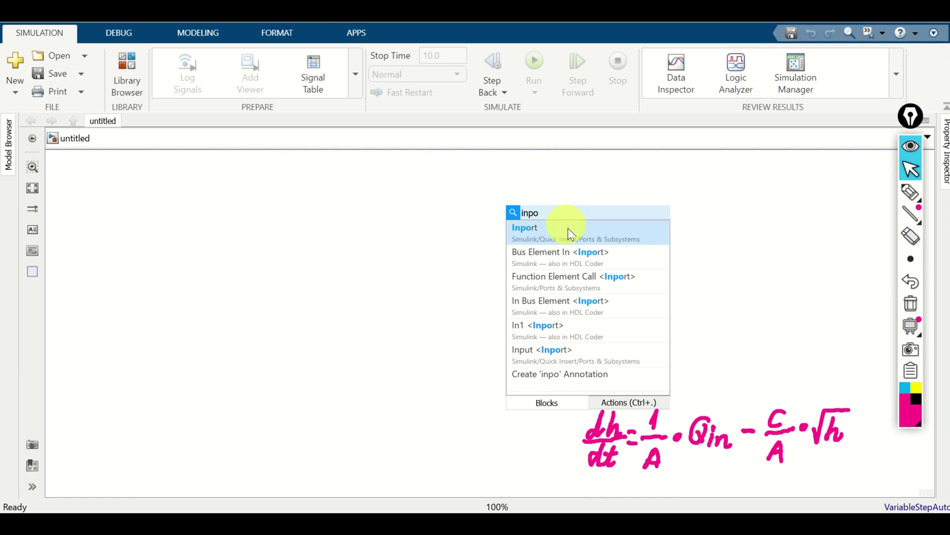
pyautogui.click(569, 229)
pyautogui.moveTo(515, 220); pyautogui.dragTo(189, 270)
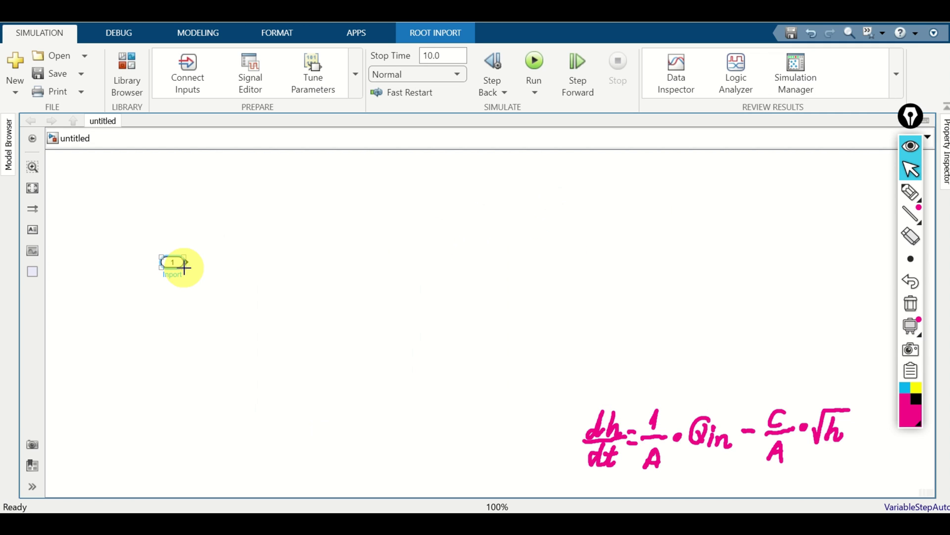
pyautogui.moveTo(186, 269); pyautogui.dragTo(201, 288)
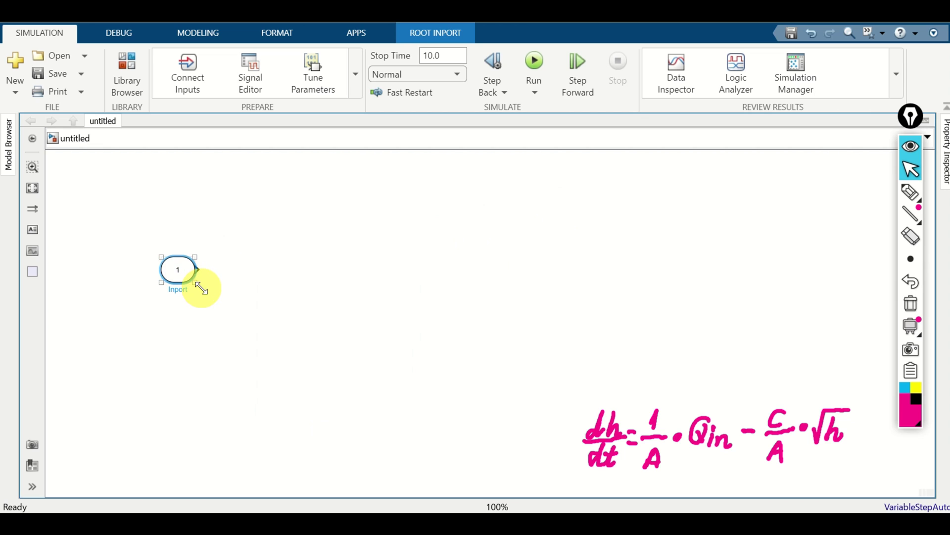
pyautogui.click(214, 33)
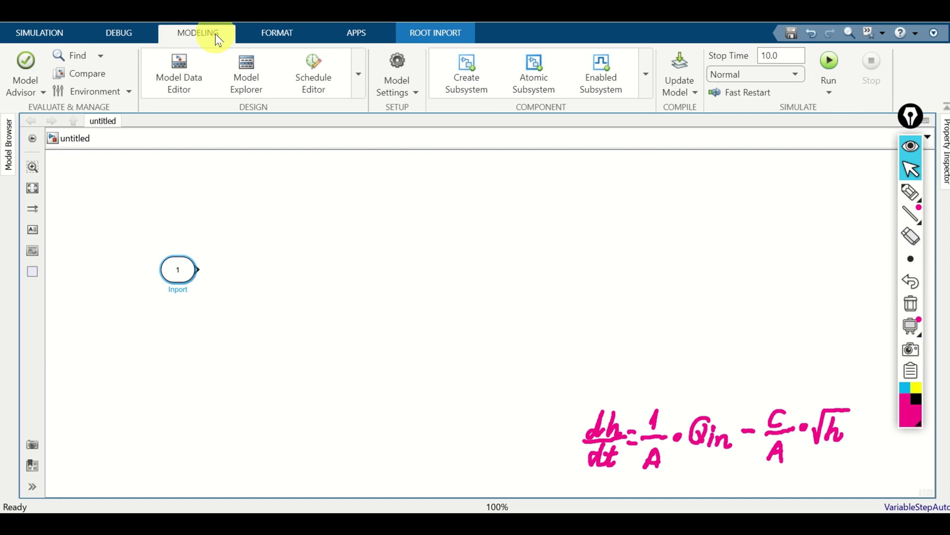
# Step: Enable Input under Data Import/Export, replacing [t, u] with inputDataStructure, and apply with OK
pyautogui.click(404, 67)
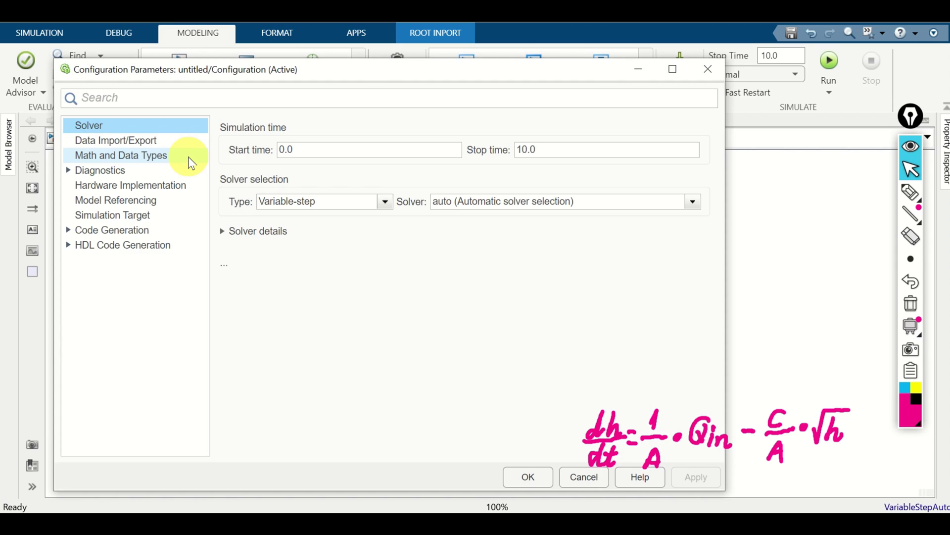
pyautogui.click(139, 144)
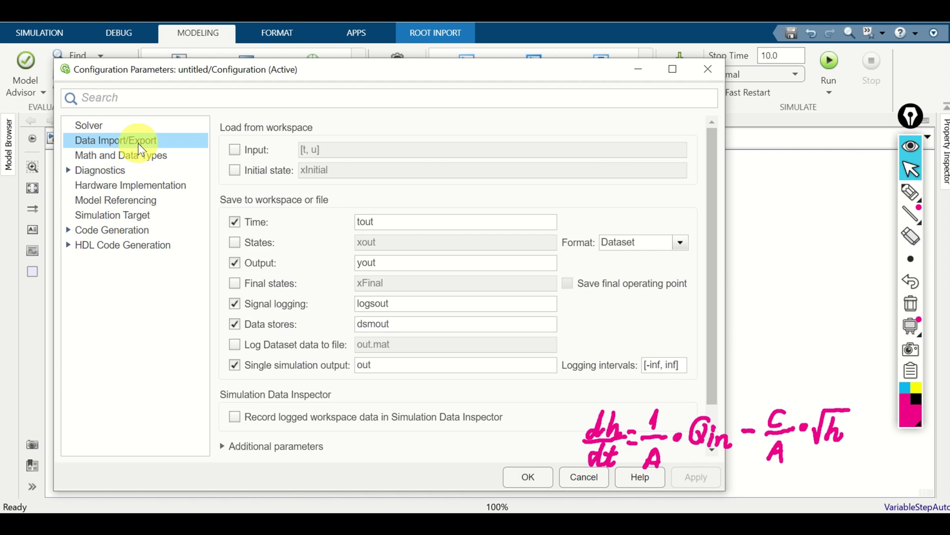
pyautogui.click(234, 150)
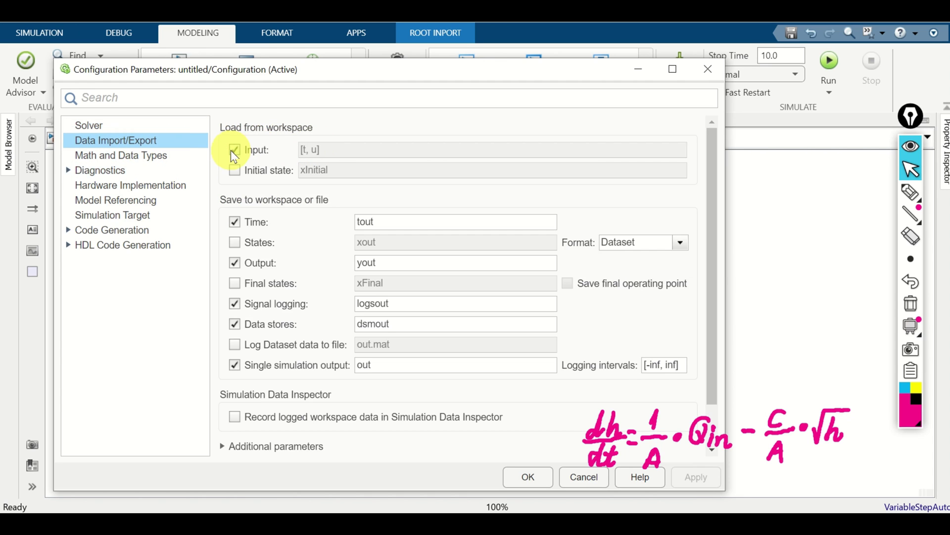
pyautogui.click(334, 150)
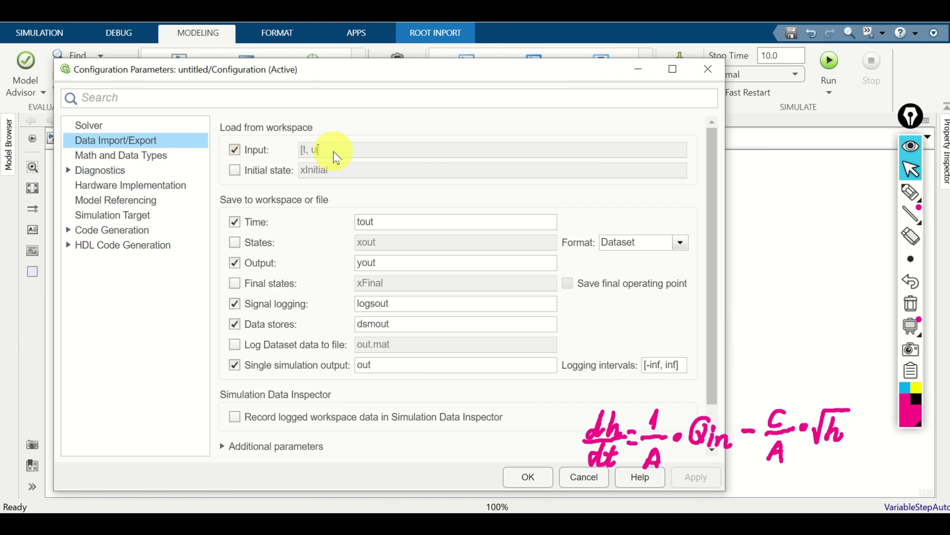
pyautogui.moveTo(296, 151); pyautogui.dragTo(386, 153)
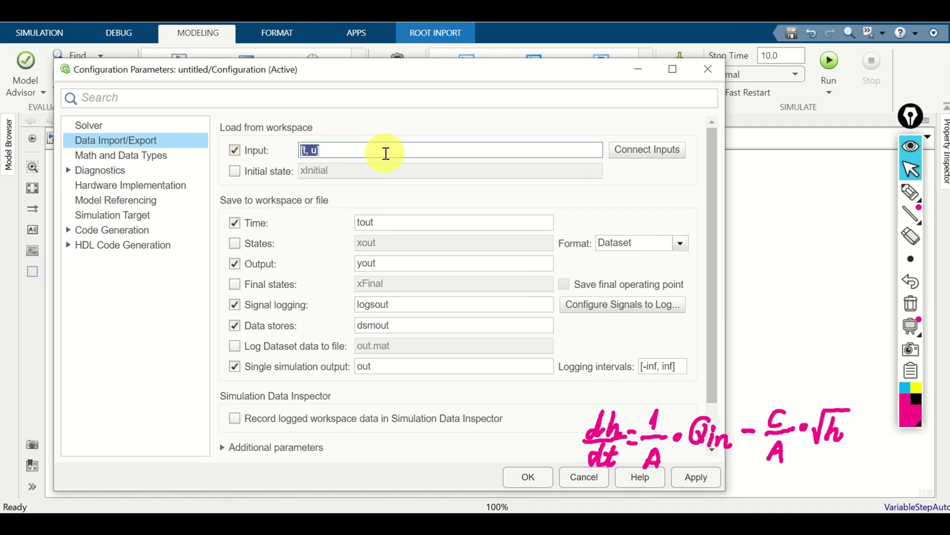
pyautogui.press('BackSpace')
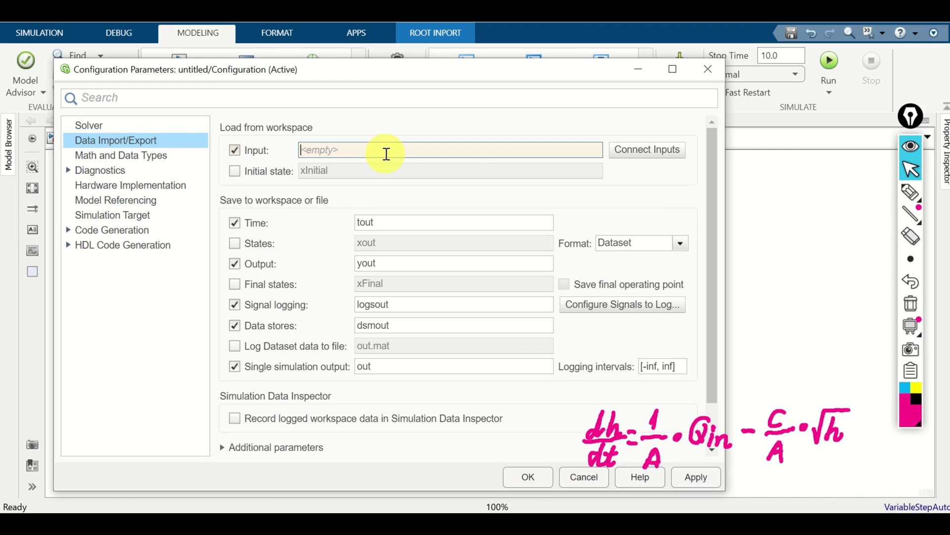
pyautogui.rightClick(386, 154)
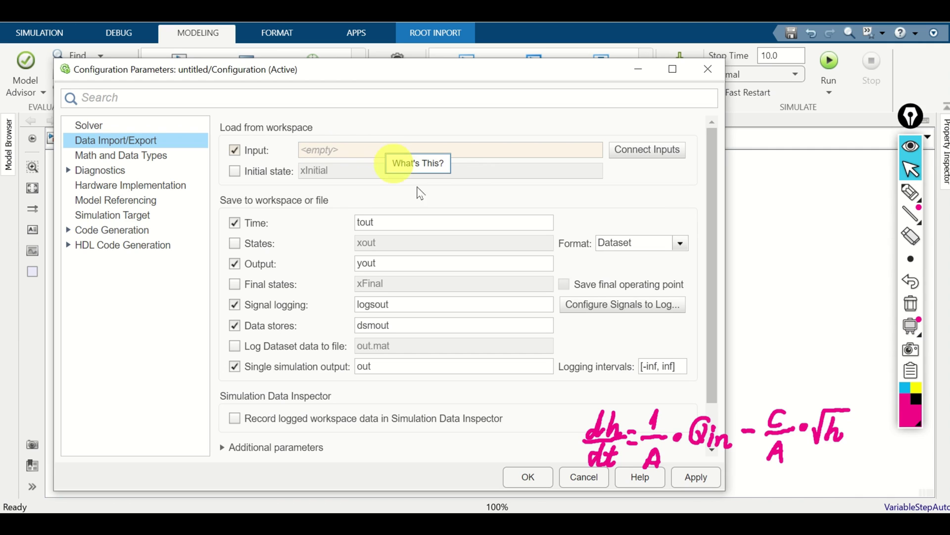
pyautogui.click(348, 152)
pyautogui.write('inputDataStructure')
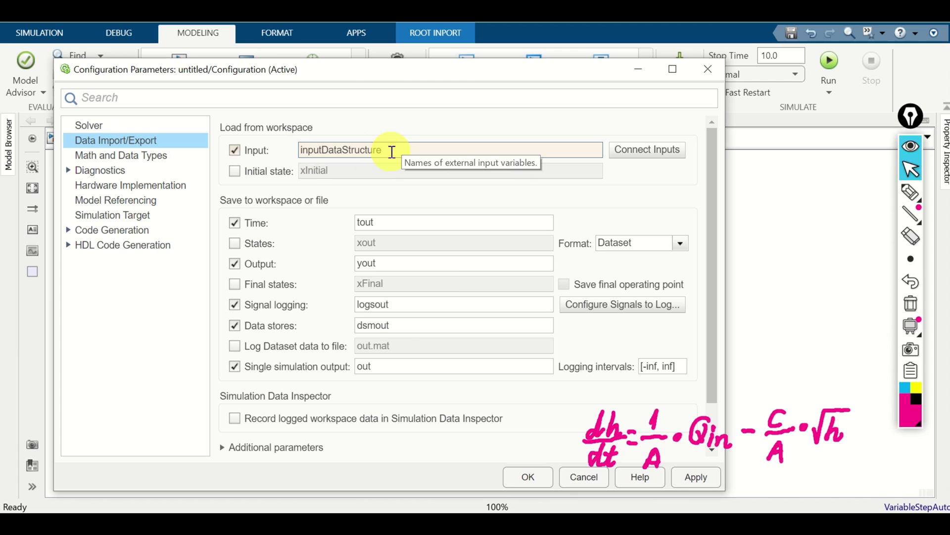
pyautogui.click(535, 482)
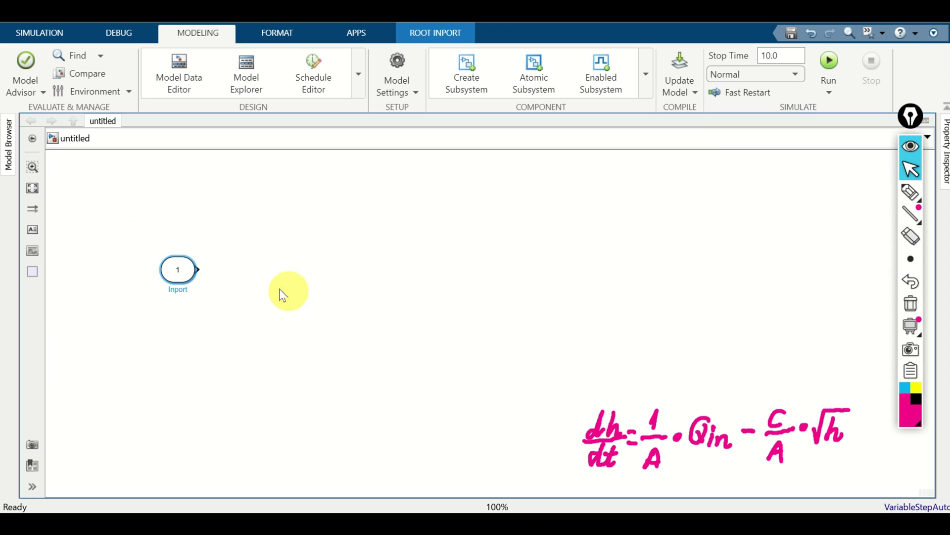
# Step: Add a Scope block from the 'scope' quick search and align it with the Inport
pyautogui.click(190, 276)
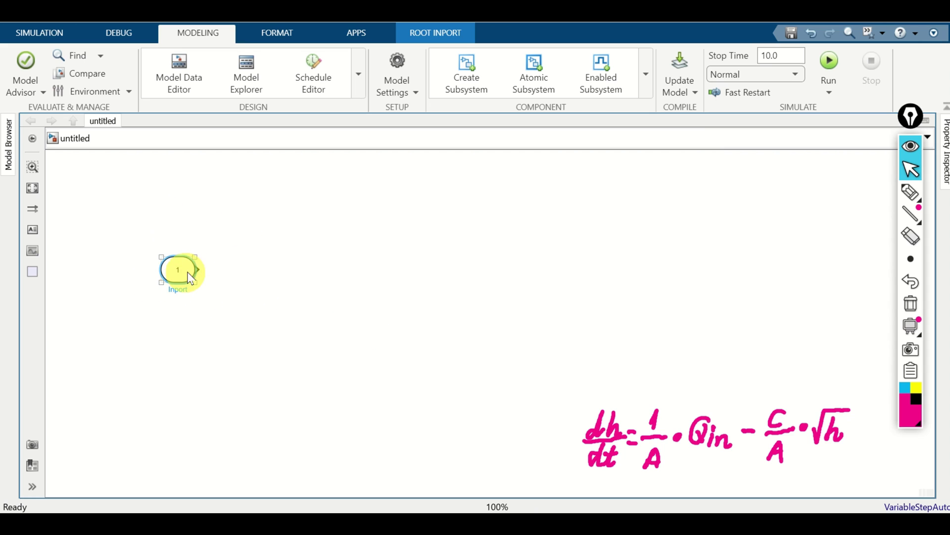
pyautogui.doubleClick(464, 275)
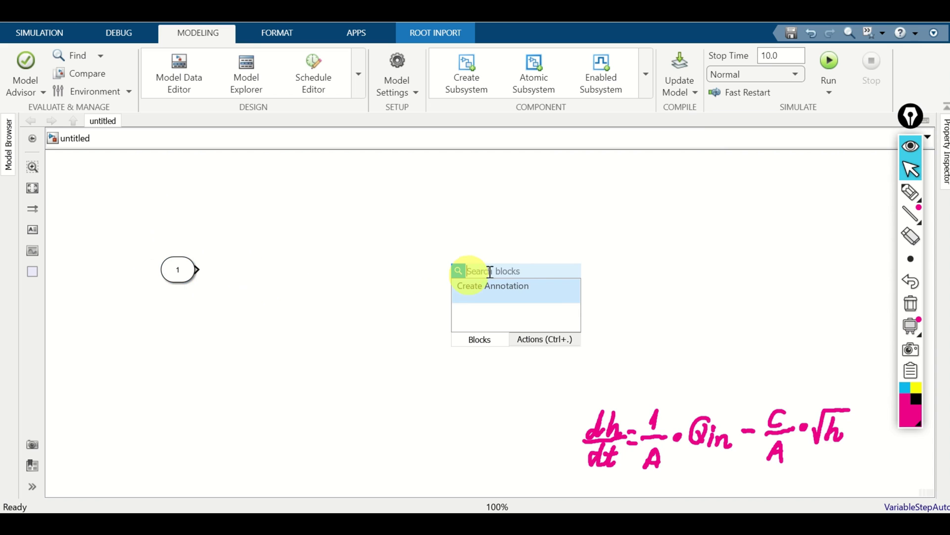
pyautogui.write('xc')
pyautogui.press('BackSpace')
pyautogui.press('BackSpace')
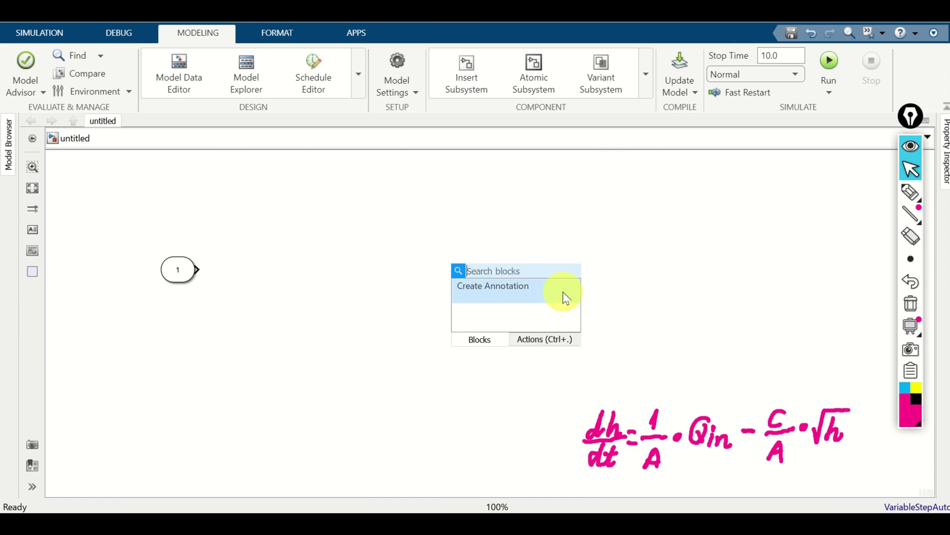
pyautogui.write('scope')
pyautogui.click(519, 303)
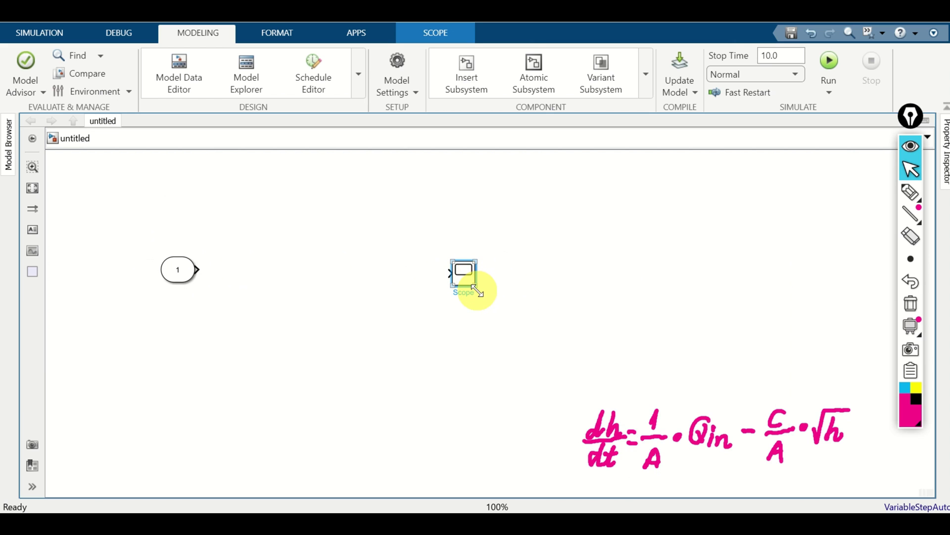
pyautogui.moveTo(475, 287); pyautogui.dragTo(430, 270)
# Step: Wire the Inport to the Scope and confirm the Inport's parameters with port number 1
pyautogui.click(179, 274)
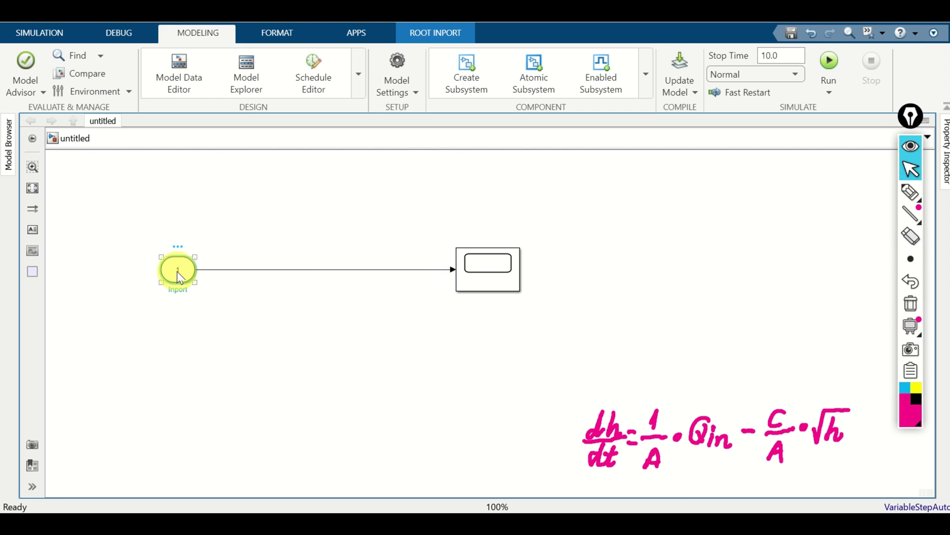
pyautogui.doubleClick(178, 273)
pyautogui.doubleClick(220, 271)
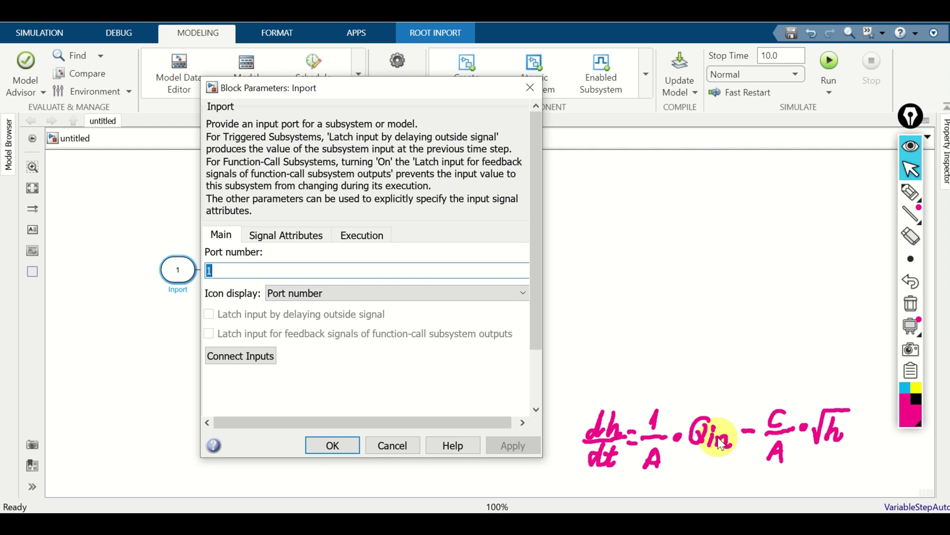
pyautogui.click(330, 445)
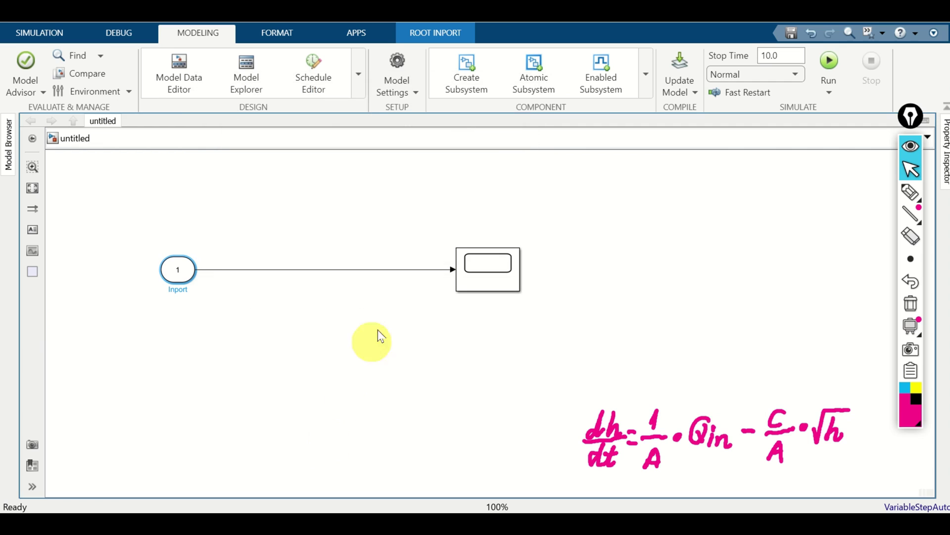
pyautogui.click(42, 32)
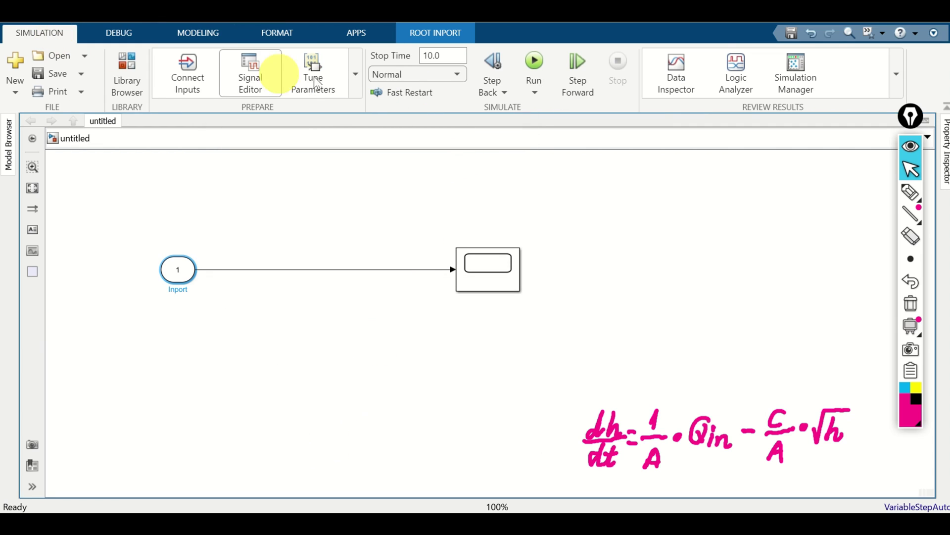
# Step: Run the model, view the sine signal in the Scope, then delete the Scope block
pyautogui.click(535, 64)
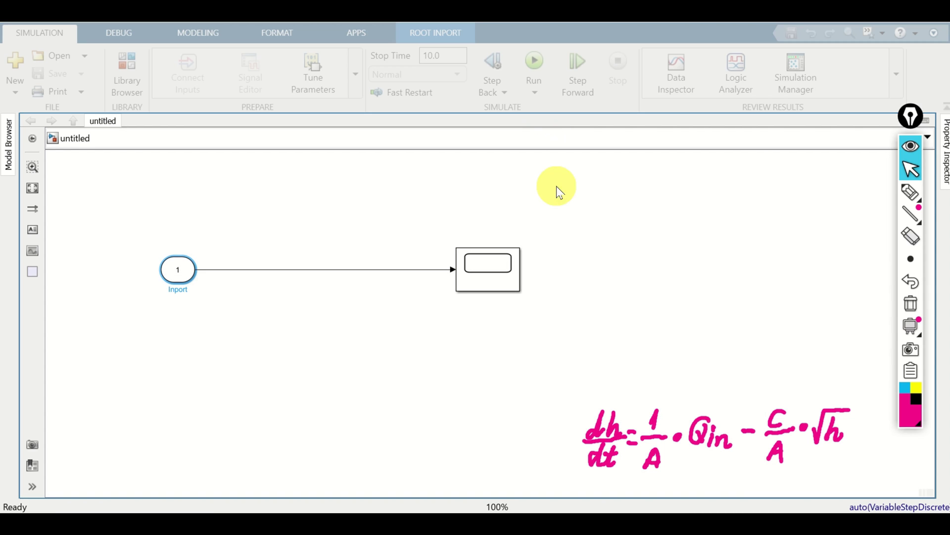
pyautogui.click(503, 279)
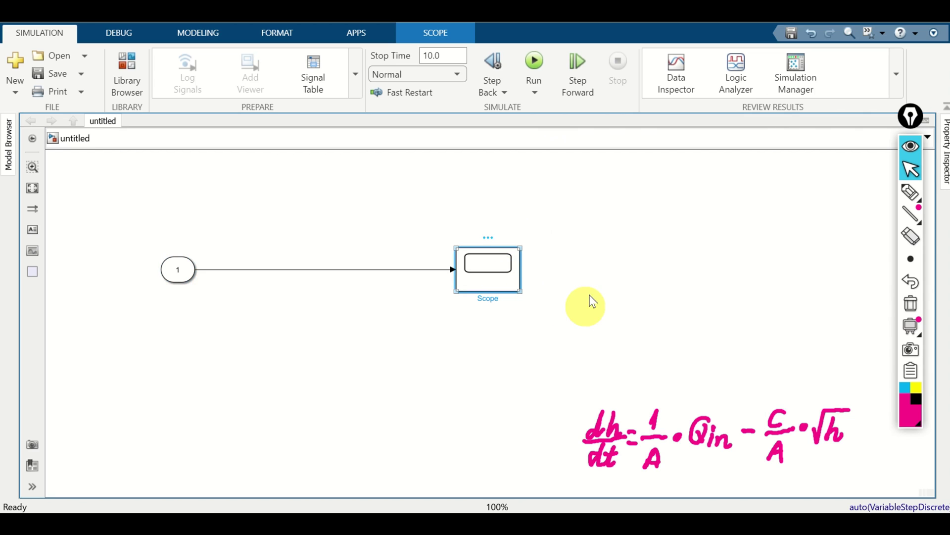
pyautogui.doubleClick(485, 277)
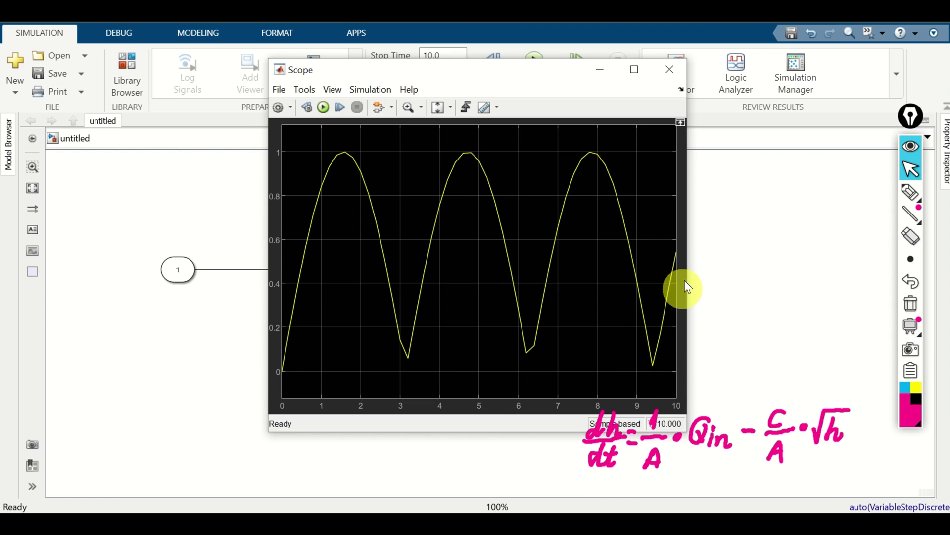
pyautogui.click(669, 74)
pyautogui.click(519, 272)
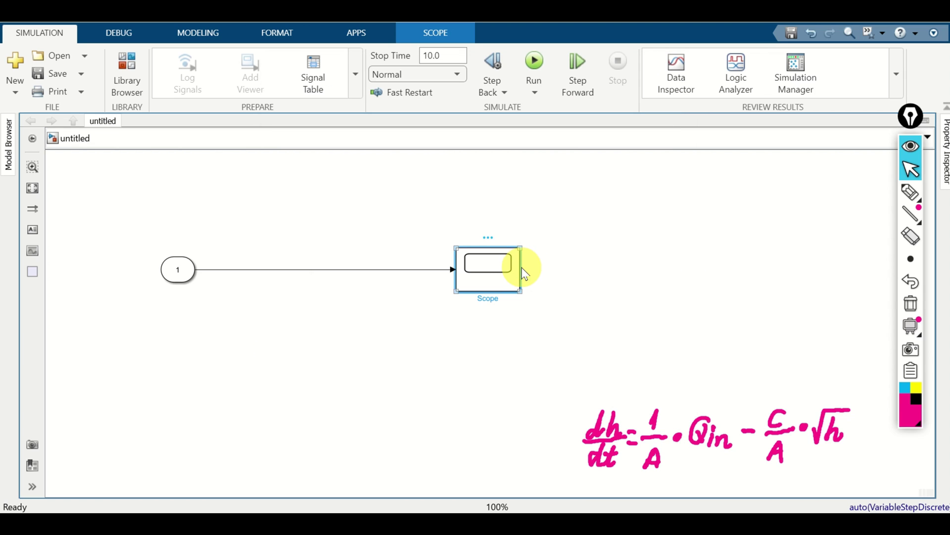
pyautogui.press('Delete')
# Step: Insert a Gain block via the 'gain' quick search and connect the Inport's signal line to it
pyautogui.click(186, 279)
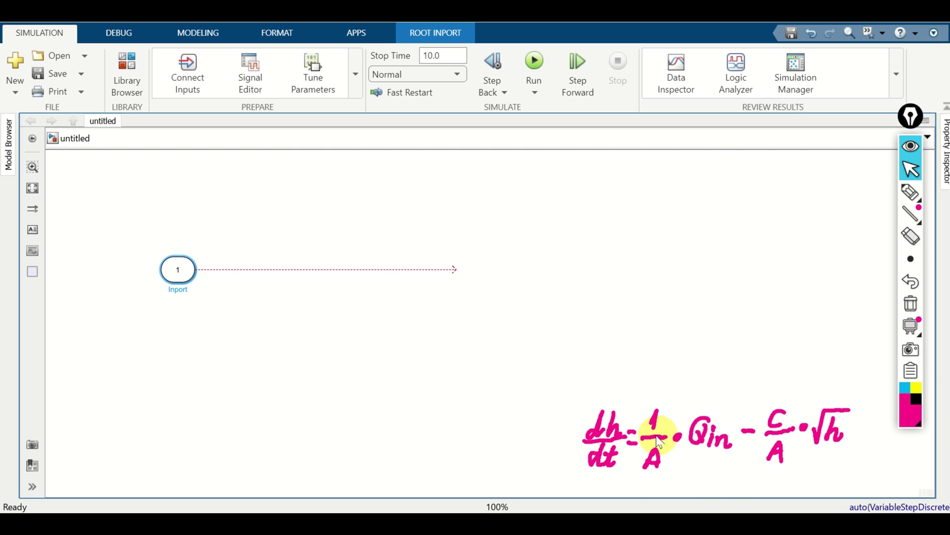
pyautogui.doubleClick(494, 283)
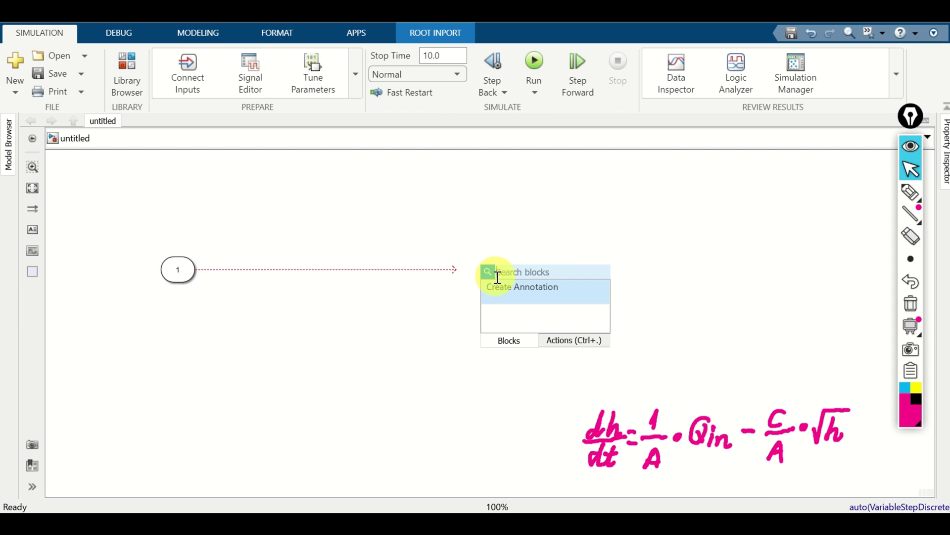
pyautogui.write('gain')
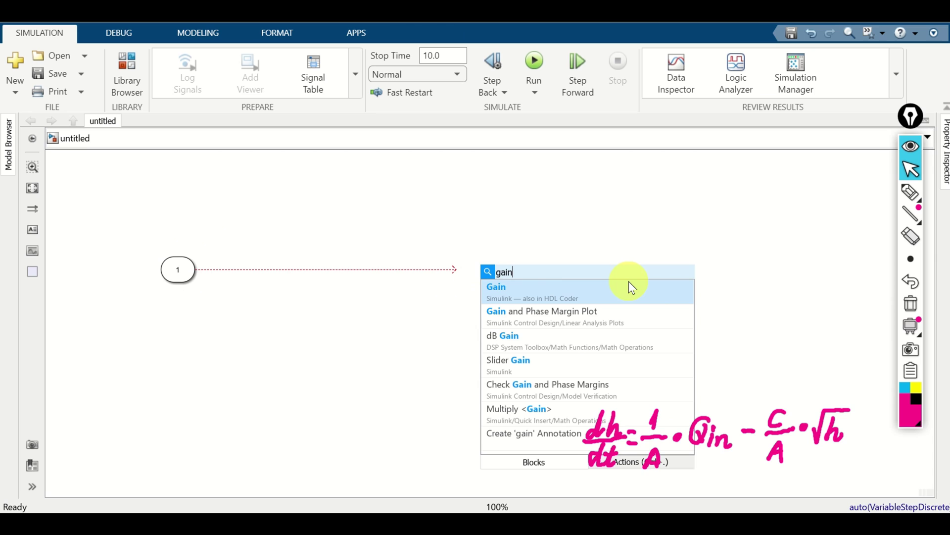
pyautogui.click(568, 287)
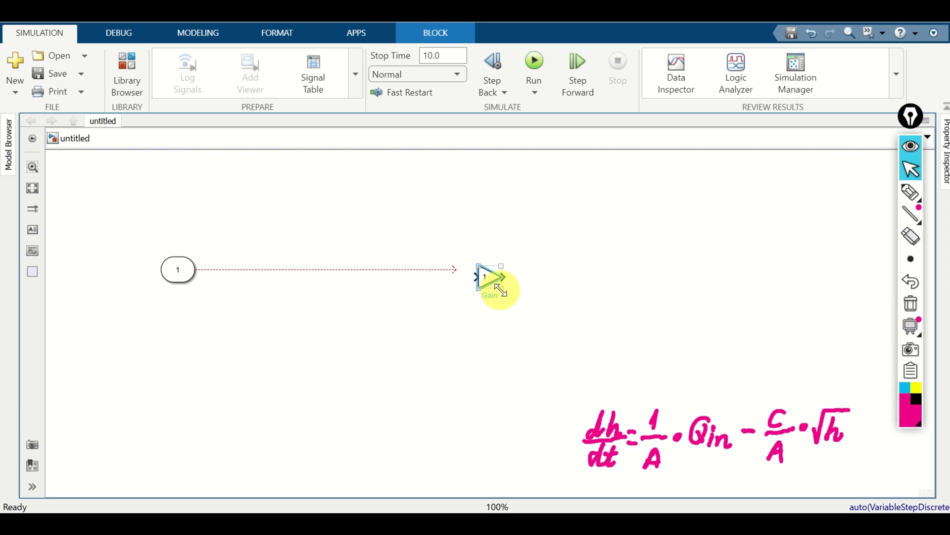
pyautogui.moveTo(451, 270); pyautogui.dragTo(318, 266)
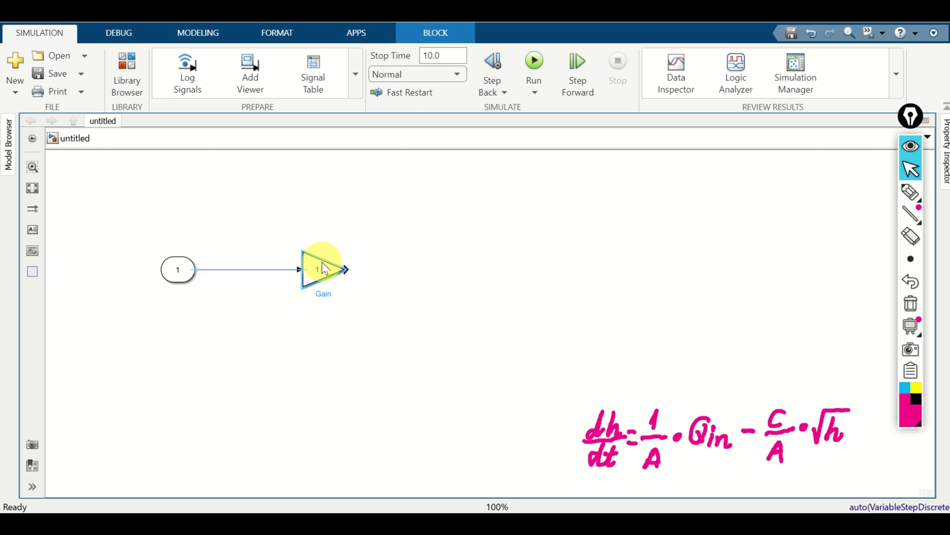
# Step: Enter 1/A as the Gain block's gain value and confirm the dialog
pyautogui.doubleClick(334, 269)
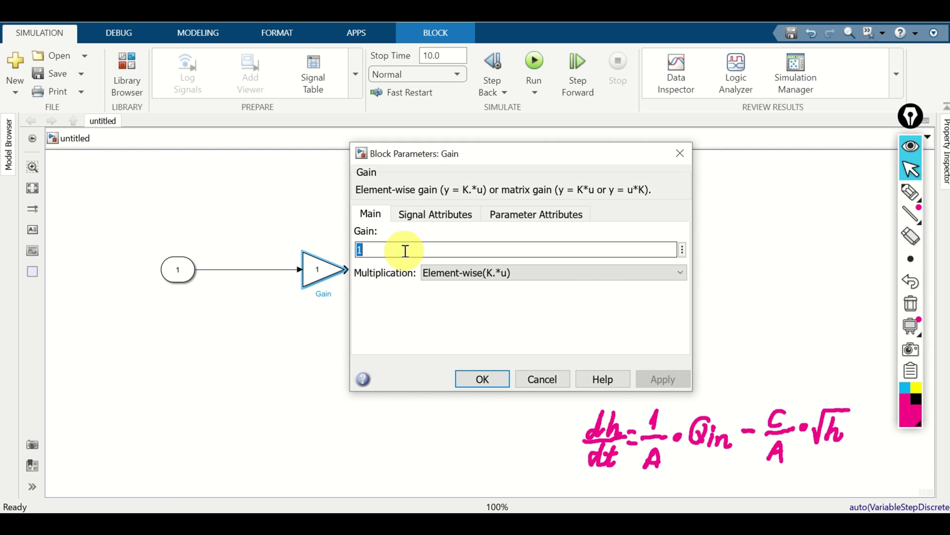
pyautogui.write('1/')
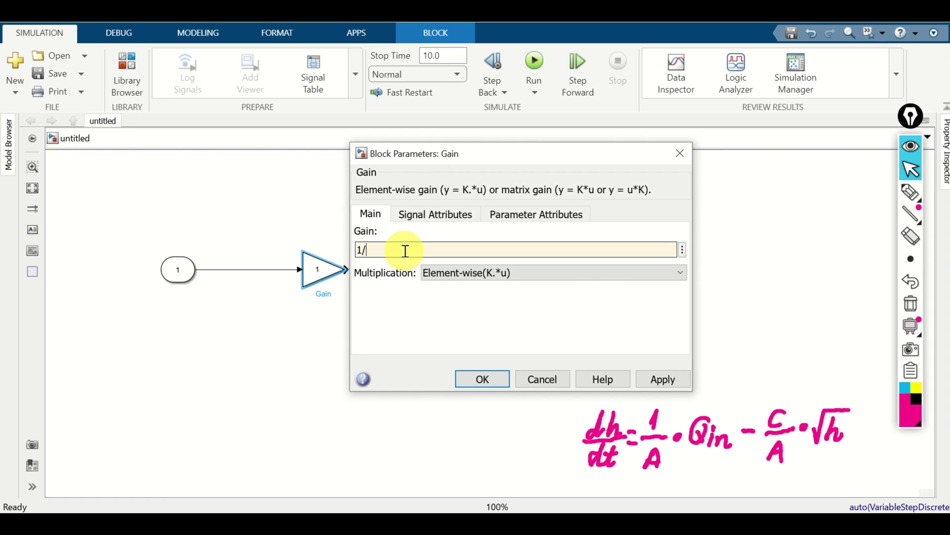
pyautogui.write('A')
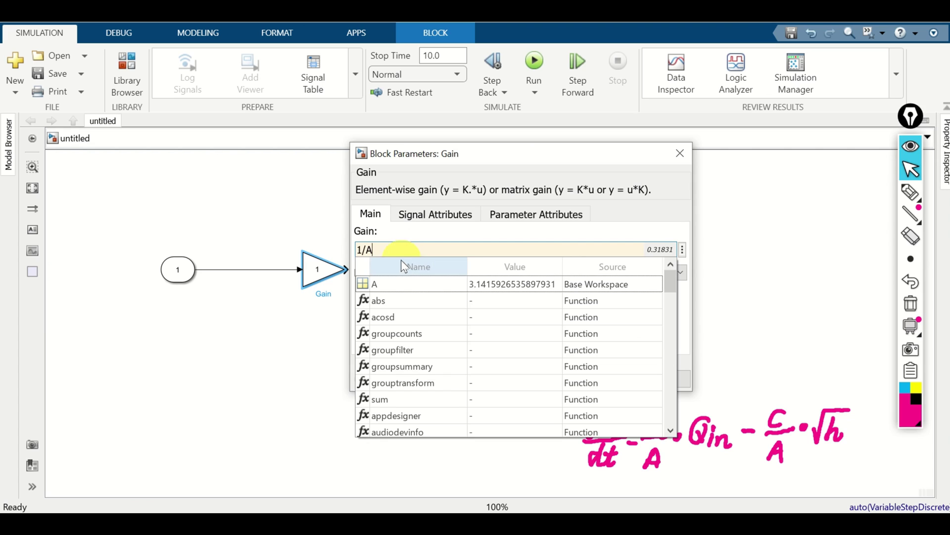
pyautogui.click(401, 284)
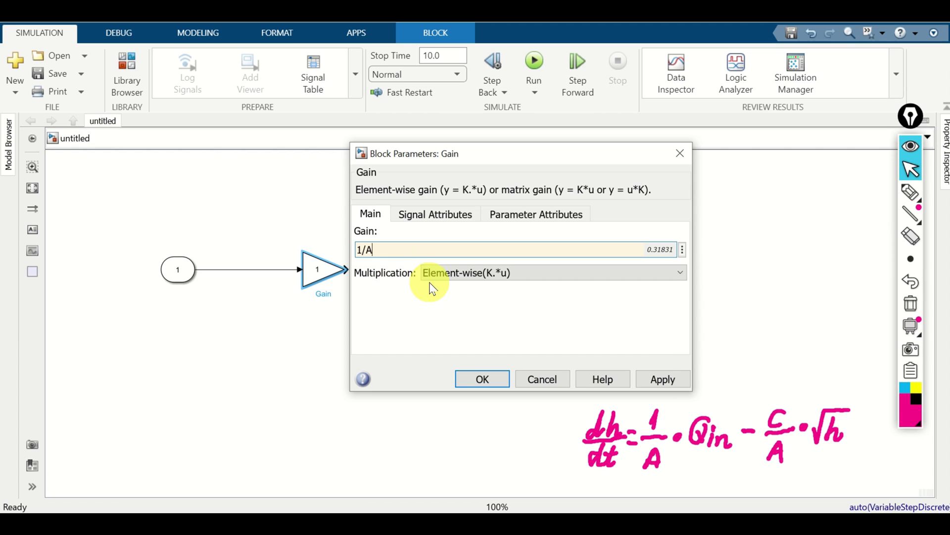
pyautogui.click(483, 379)
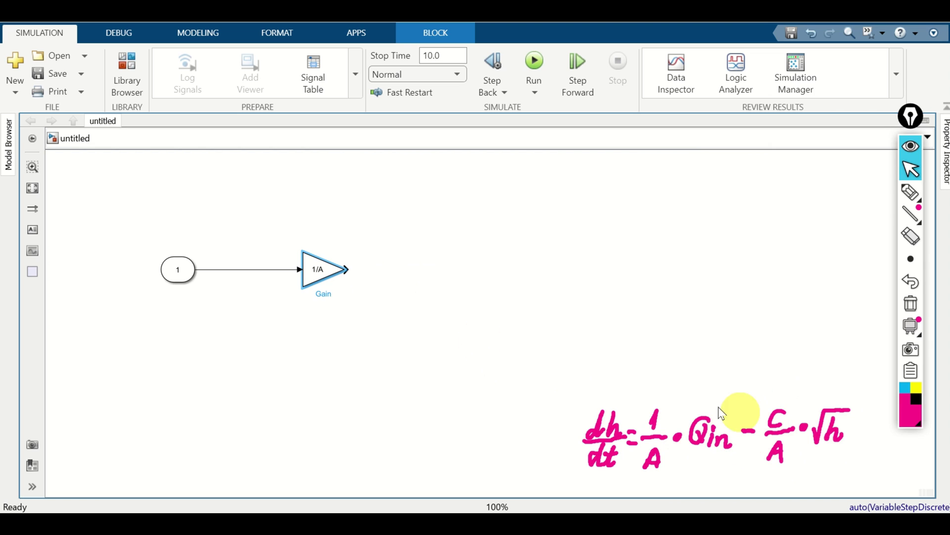
# Step: Insert a Sum block in line with the 1/A Gain and wire the Gain output into it
pyautogui.doubleClick(419, 277)
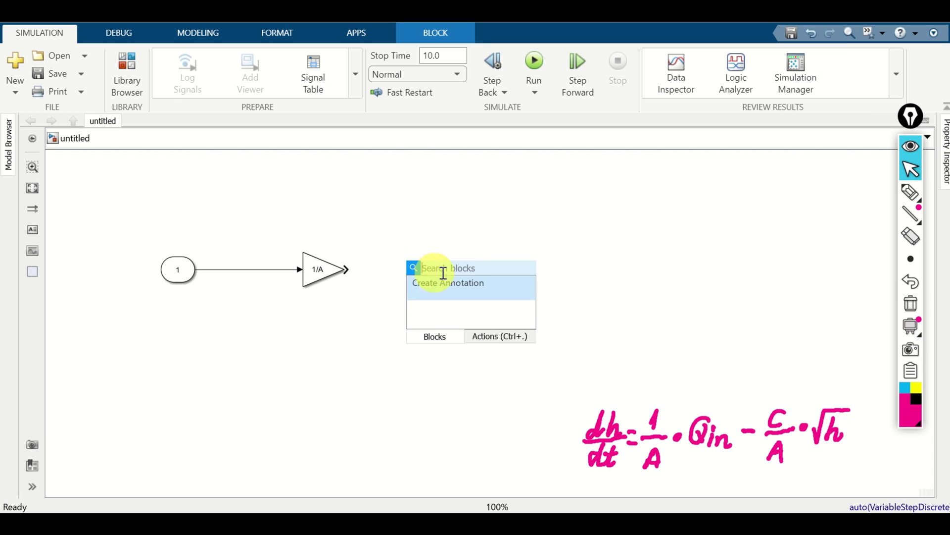
pyautogui.write('sum')
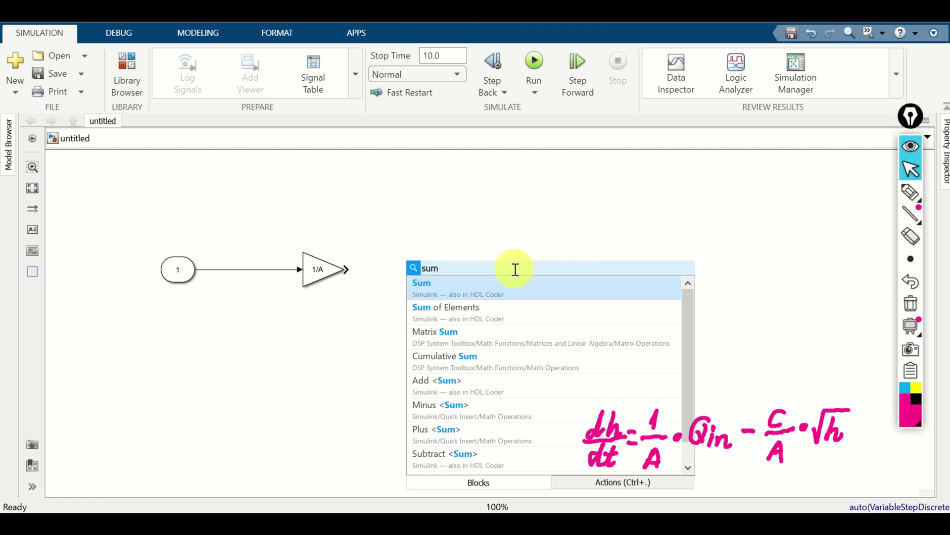
pyautogui.click(501, 292)
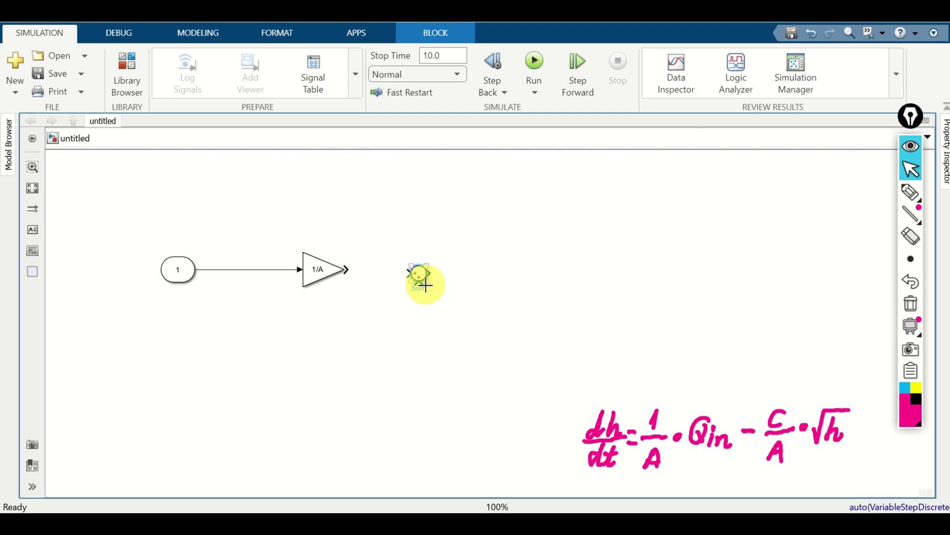
pyautogui.moveTo(430, 286)
pyautogui.mouseDown()
pyautogui.moveTo(436, 292)
pyautogui.moveTo(429, 267)
pyautogui.moveTo(423, 273)
pyautogui.mouseUp()
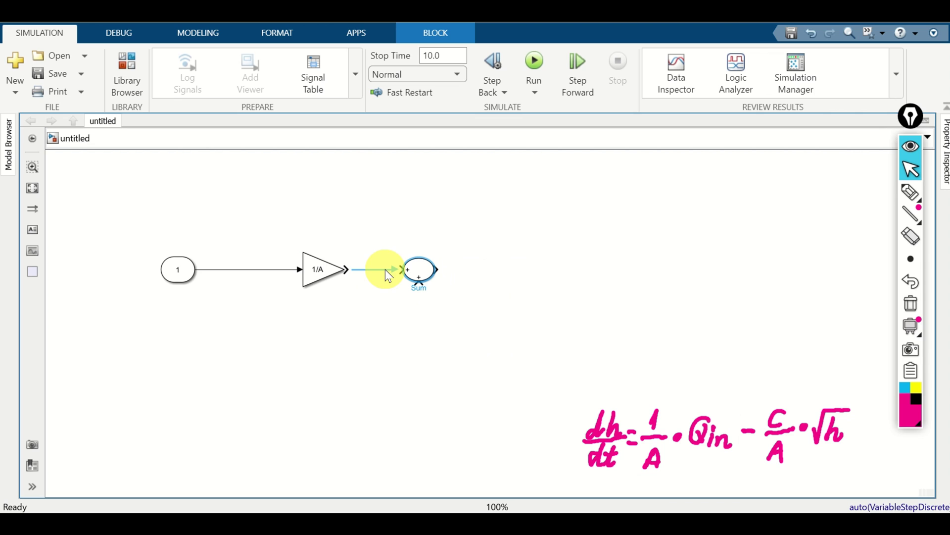
pyautogui.click(385, 269)
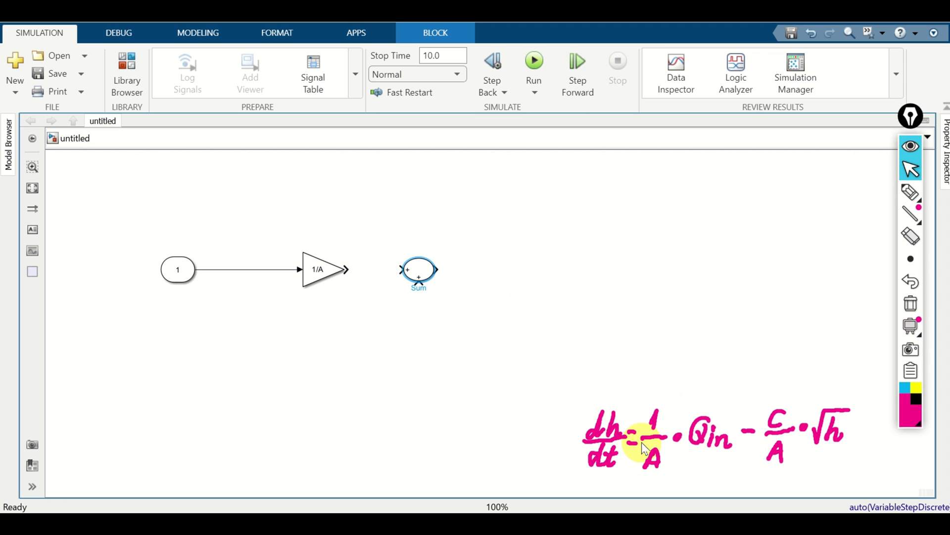
pyautogui.click(400, 276)
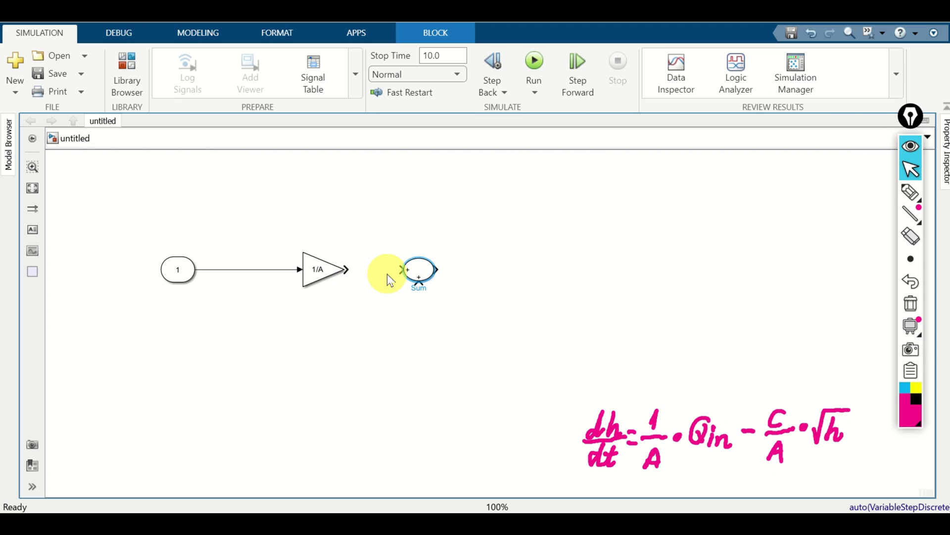
pyautogui.moveTo(347, 270); pyautogui.dragTo(402, 269)
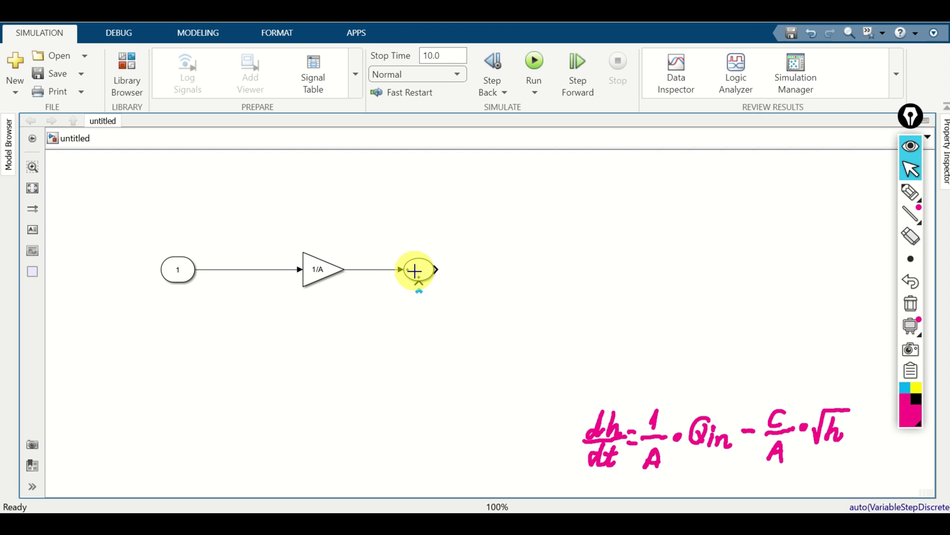
# Step: Change the Sum block's list of signs from |++ to |+-
pyautogui.click(433, 275)
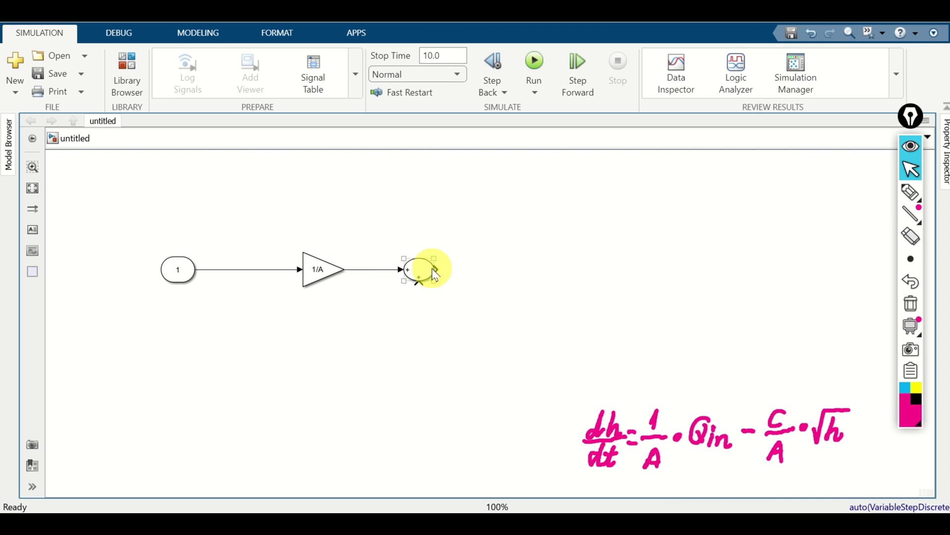
pyautogui.doubleClick(432, 273)
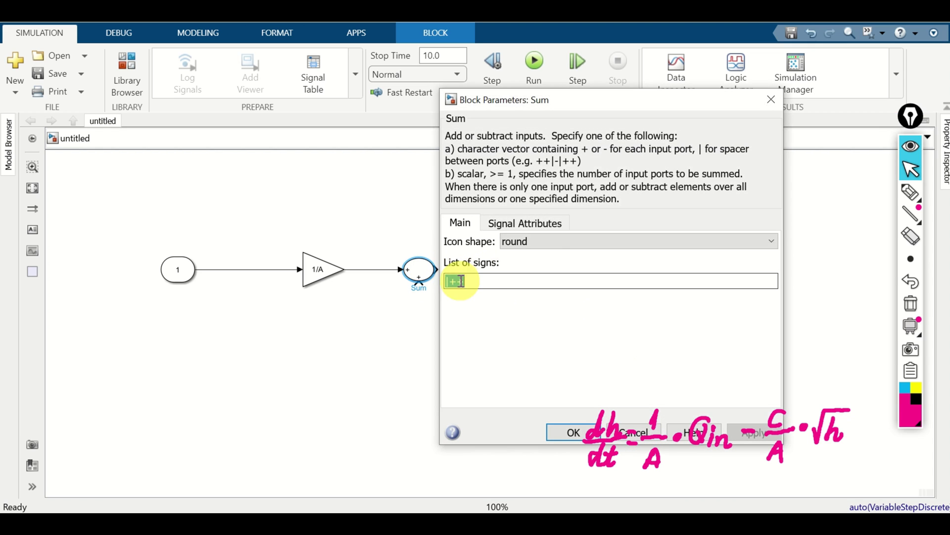
pyautogui.click(526, 284)
pyautogui.press('BackSpace')
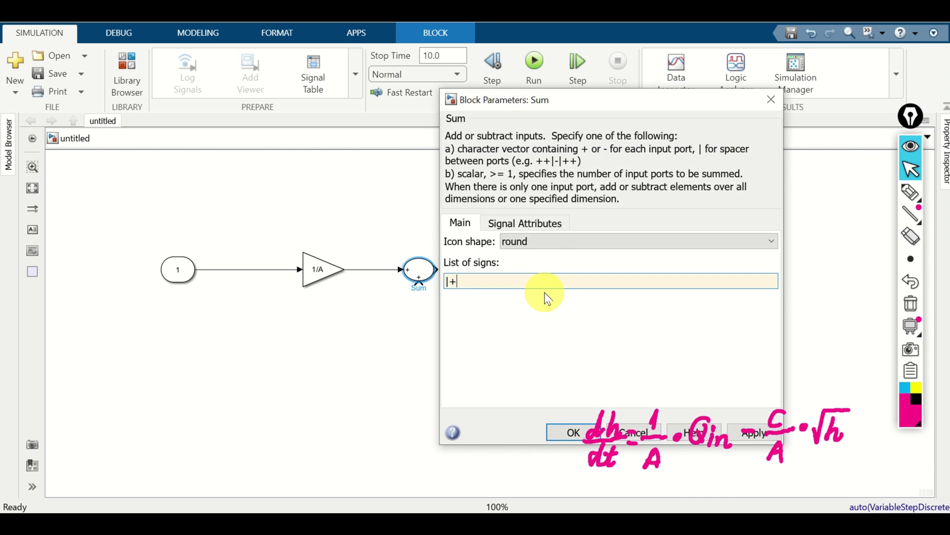
pyautogui.write('-')
pyautogui.click(569, 432)
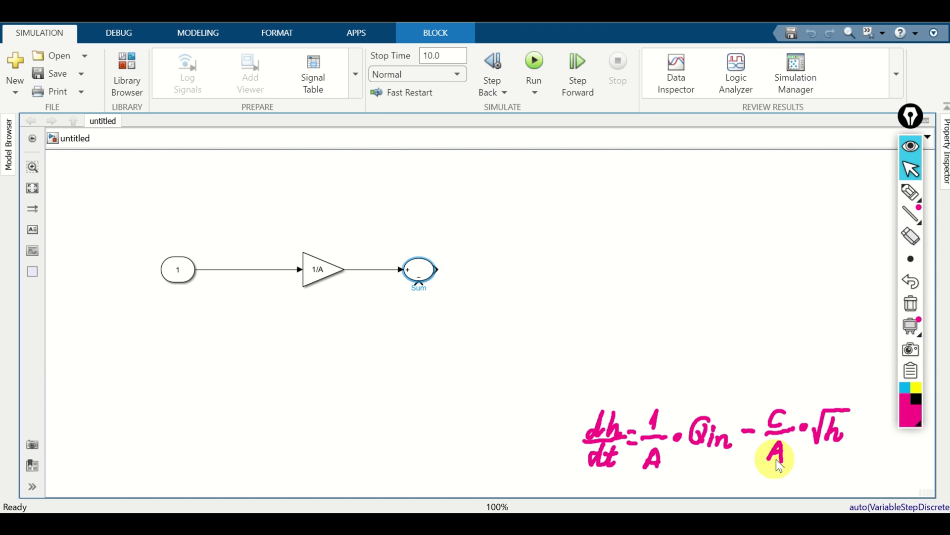
pyautogui.doubleClick(450, 317)
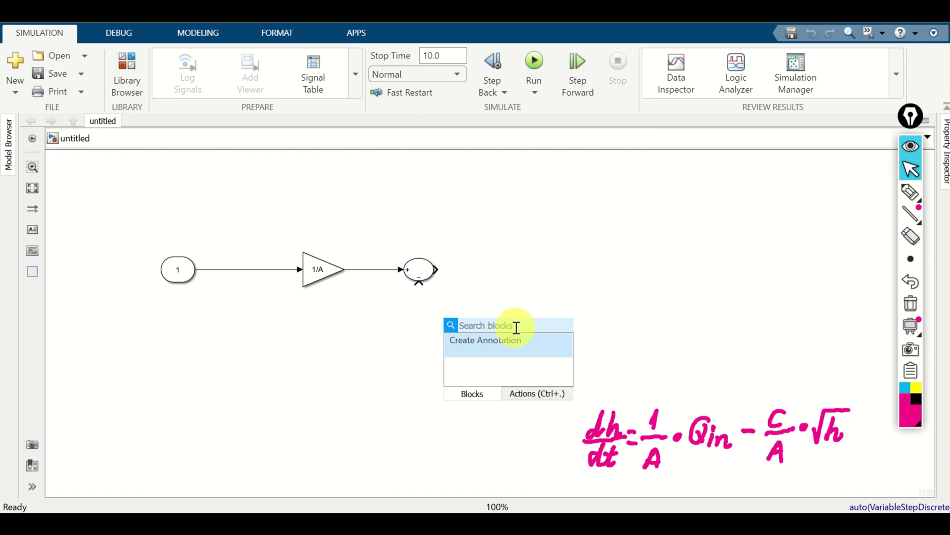
# Step: Insert a second Gain block below the Sum, rotate it to point left, and enlarge it
pyautogui.write('gain')
pyautogui.click(501, 144)
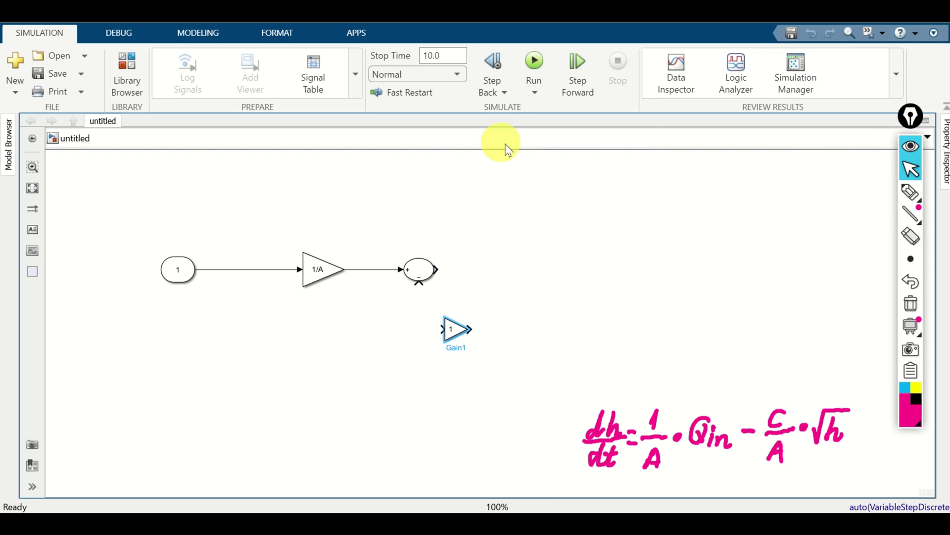
pyautogui.click(281, 46)
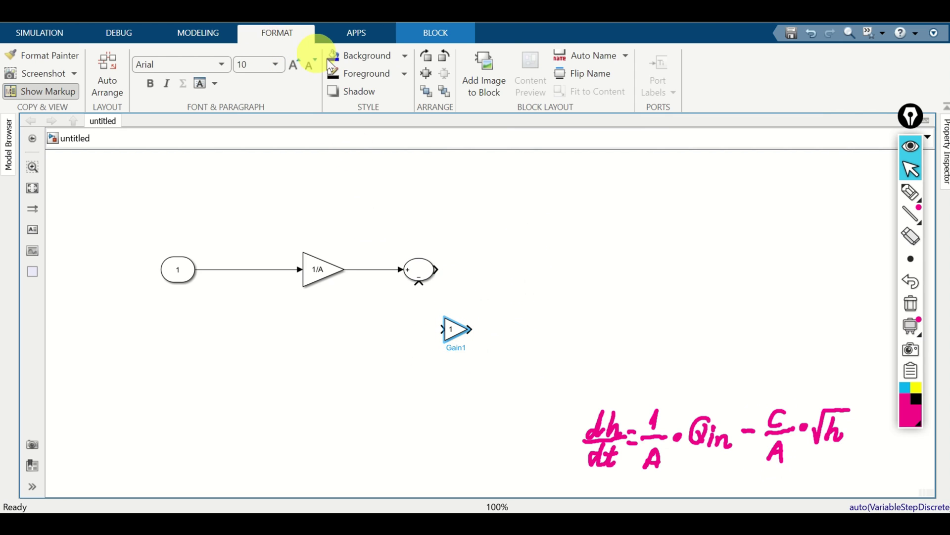
pyautogui.click(447, 58)
pyautogui.click(446, 58)
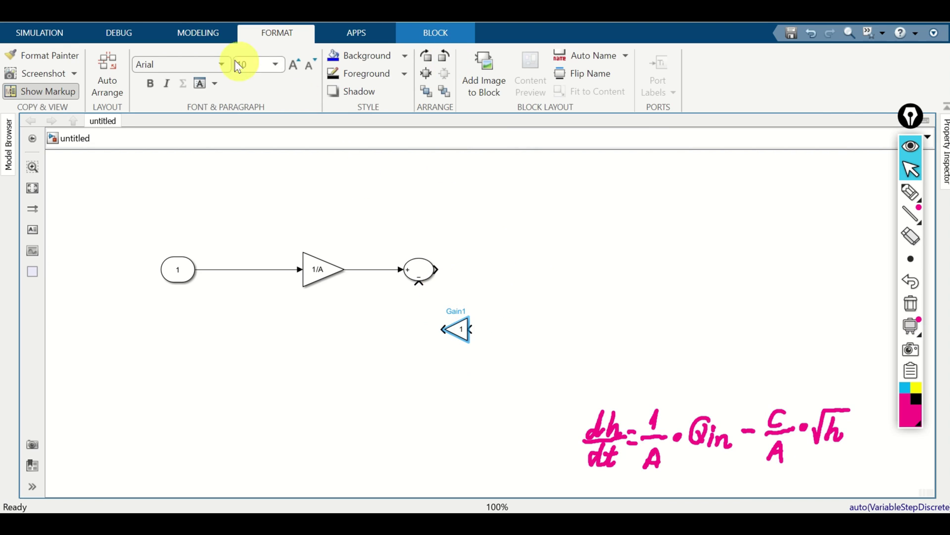
pyautogui.click(35, 33)
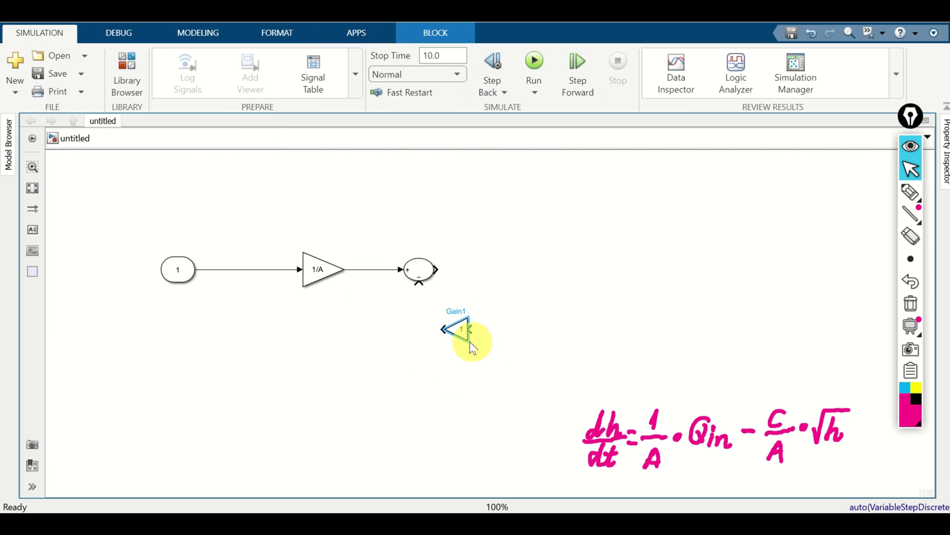
pyautogui.moveTo(469, 341); pyautogui.dragTo(493, 340)
# Step: Set Gain1 to c/A and connect its output to the Sum's minus input
pyautogui.doubleClick(493, 343)
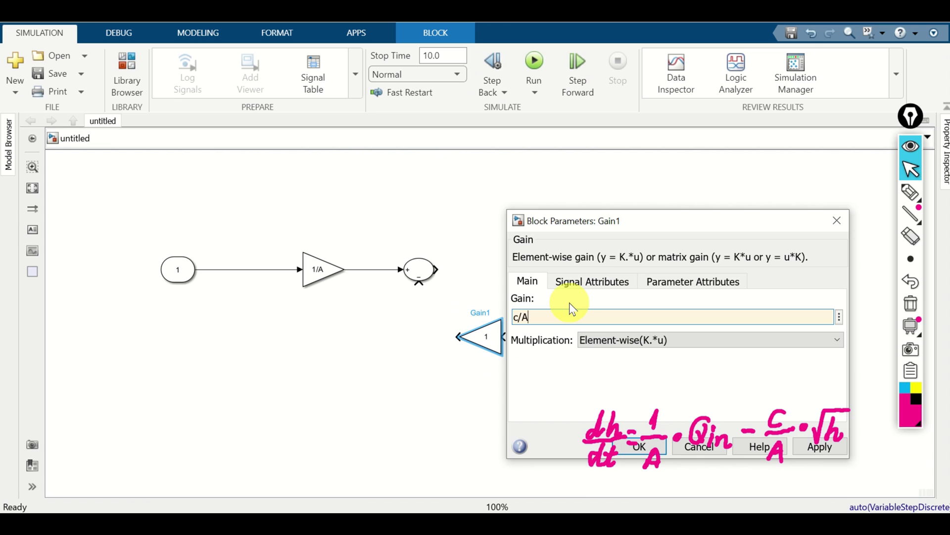
pyautogui.moveTo(633, 223); pyautogui.dragTo(577, 137)
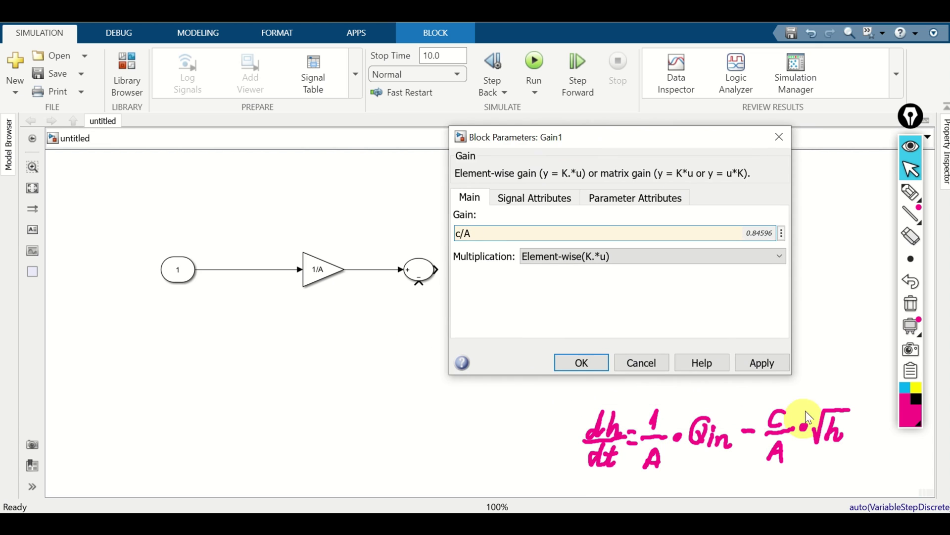
pyautogui.click(582, 362)
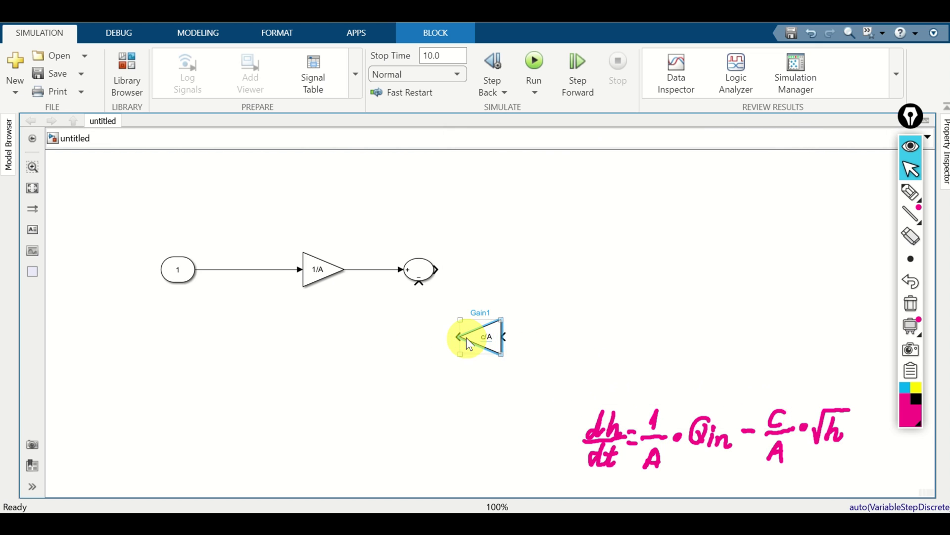
pyautogui.moveTo(455, 336)
pyautogui.mouseDown()
pyautogui.moveTo(405, 320)
pyautogui.moveTo(416, 285)
pyautogui.mouseUp()
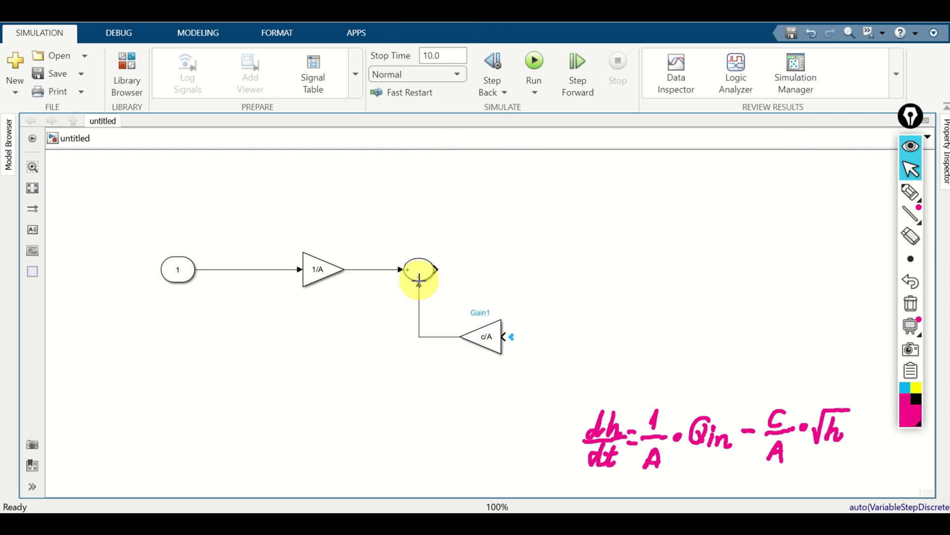
pyautogui.click(592, 376)
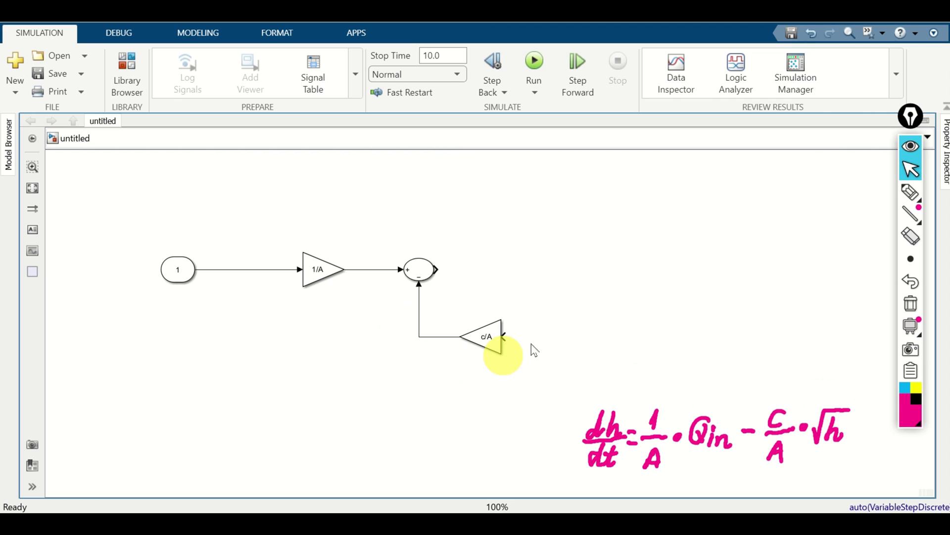
# Step: Insert a Sqrt block aligned with the c/A gain and flip it to face left
pyautogui.doubleClick(577, 342)
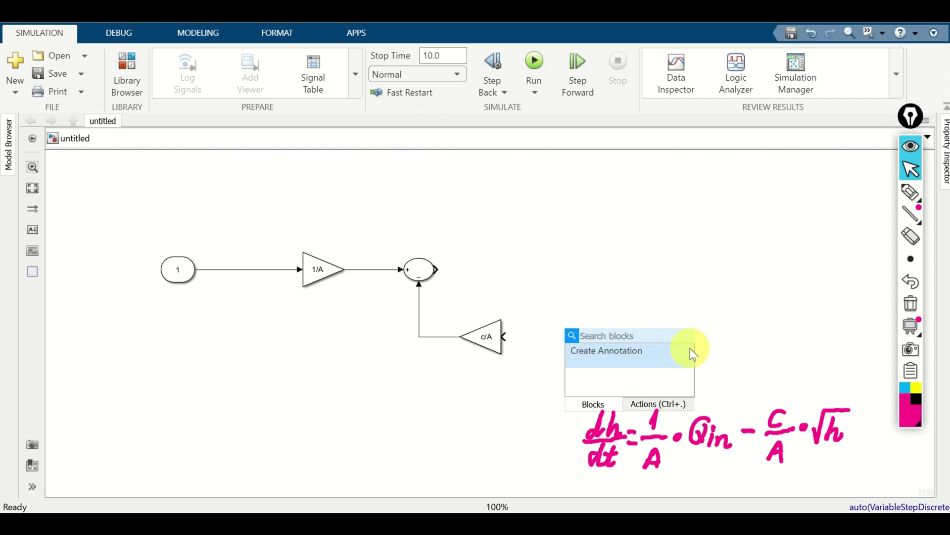
pyautogui.write('sqrt')
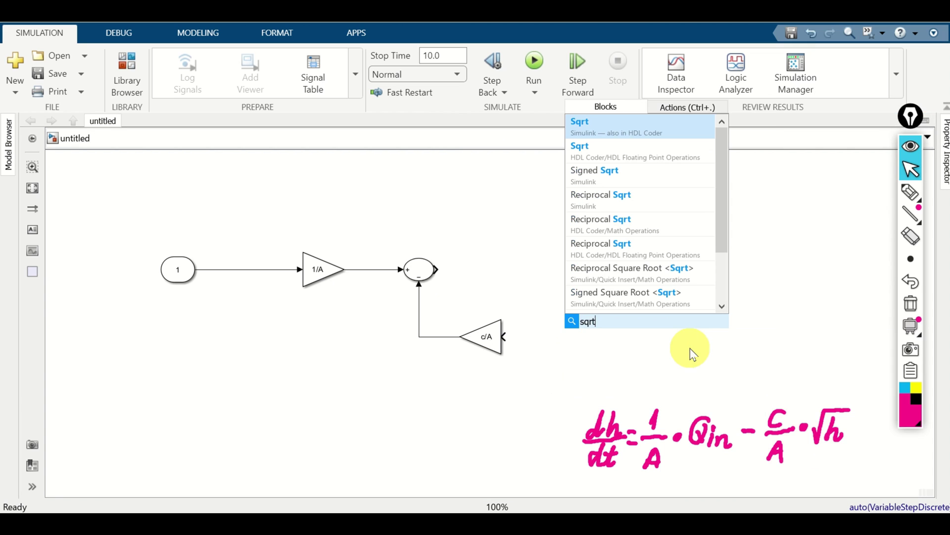
pyautogui.click(626, 135)
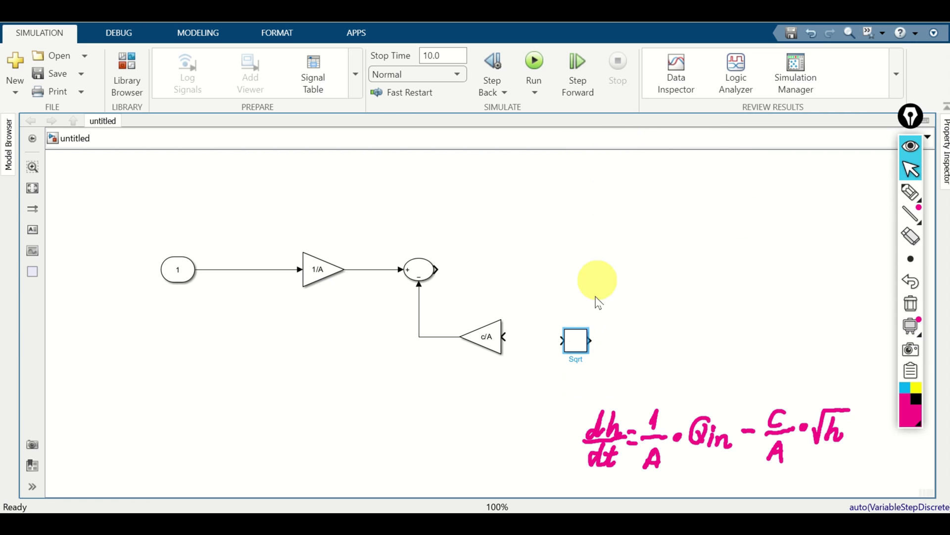
pyautogui.click(587, 350)
pyautogui.moveTo(597, 348); pyautogui.dragTo(595, 340)
pyautogui.click(288, 40)
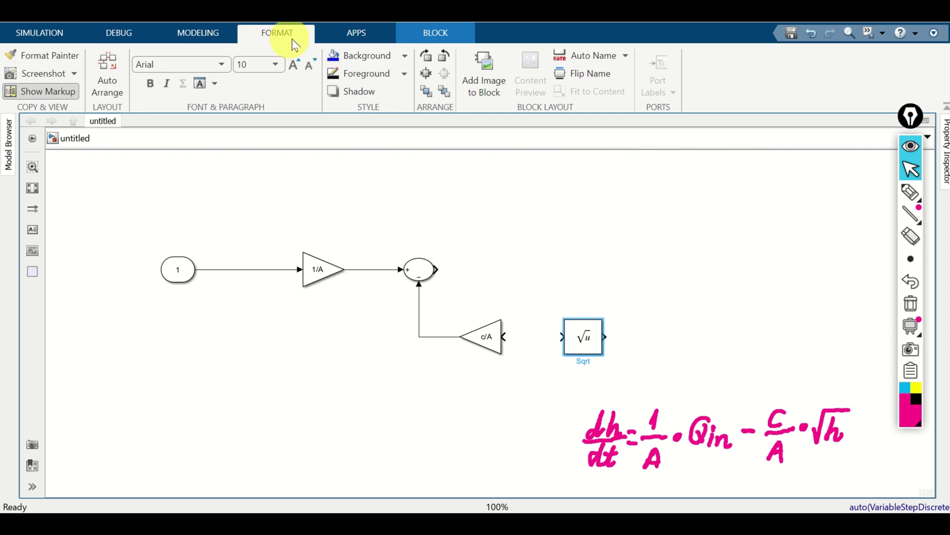
pyautogui.click(445, 56)
pyautogui.click(444, 57)
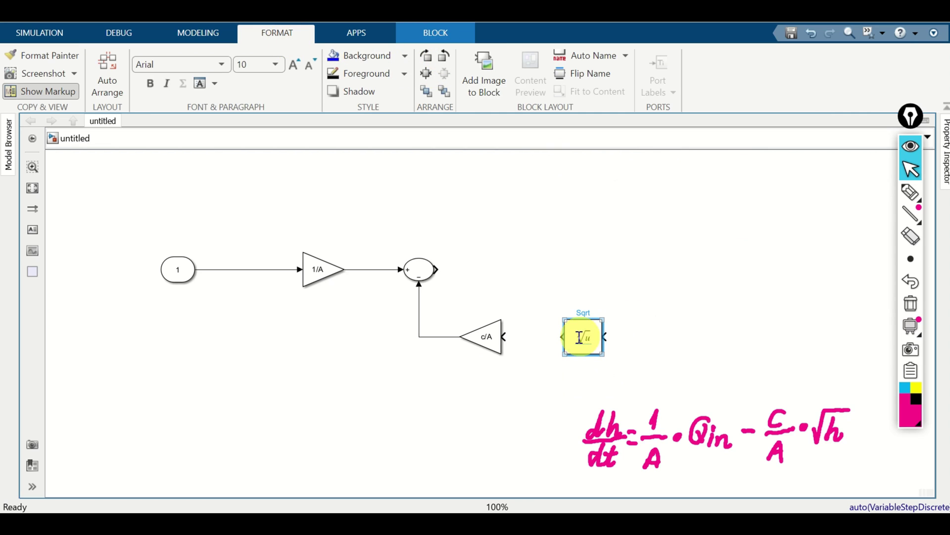
# Step: Connect the Sqrt output to the c/A gain input
pyautogui.moveTo(561, 338); pyautogui.dragTo(501, 336)
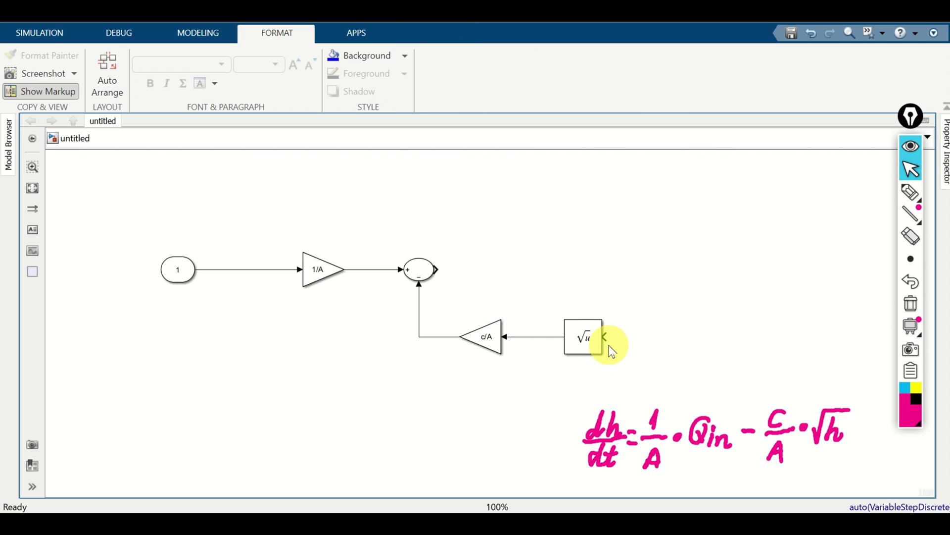
pyautogui.click(586, 339)
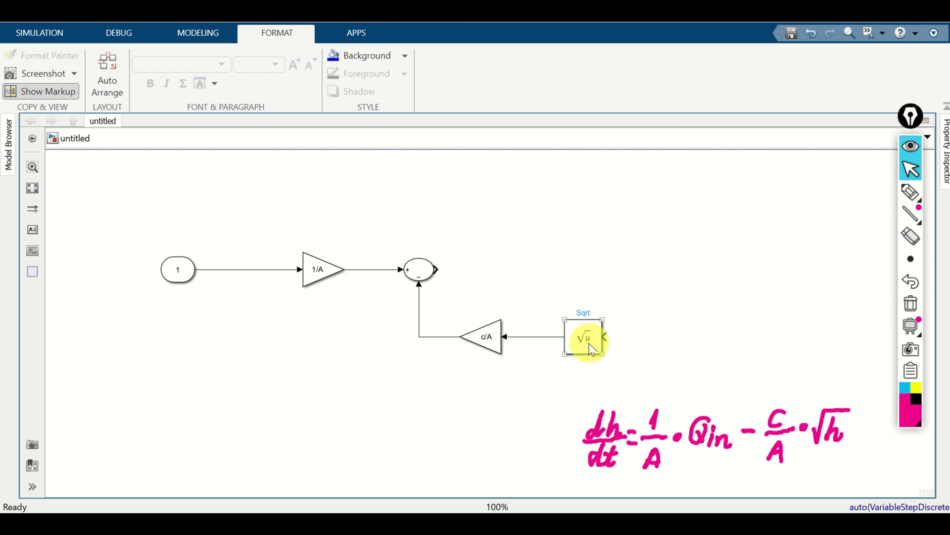
pyautogui.click(795, 397)
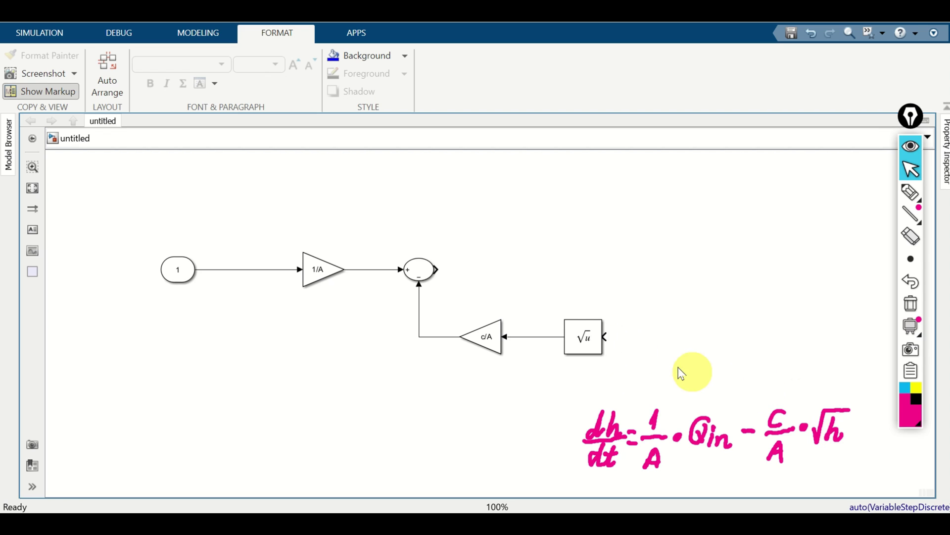
# Step: Handwrite h = ∫(1/A·Qin − c/A·√h)dt with the pen beside the dh/dt equation
pyautogui.hotkey('ctrl', 'shift', '2')
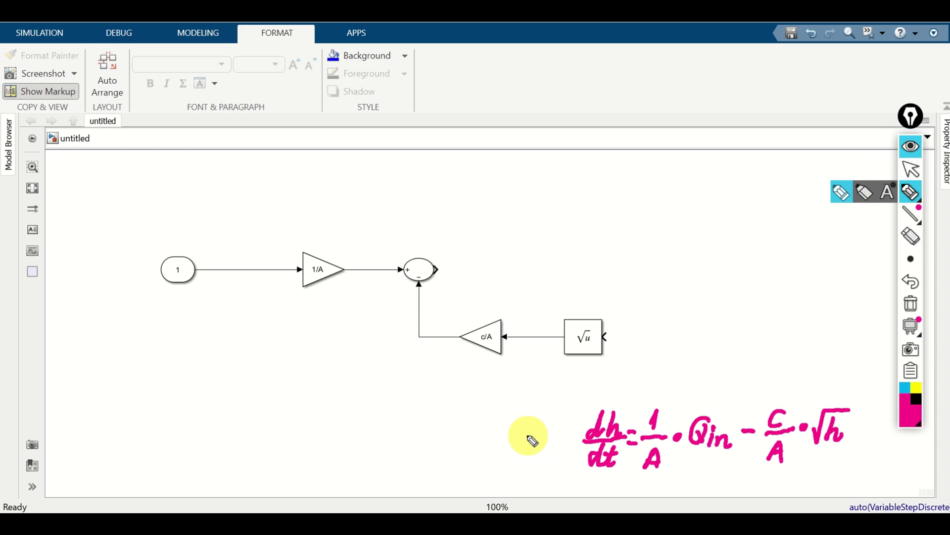
pyautogui.moveTo(522, 432)
pyautogui.mouseDown()
pyautogui.moveTo(544, 435)
pyautogui.moveTo(535, 448)
pyautogui.moveTo(515, 449)
pyautogui.moveTo(518, 424)
pyautogui.moveTo(512, 446)
pyautogui.mouseUp()
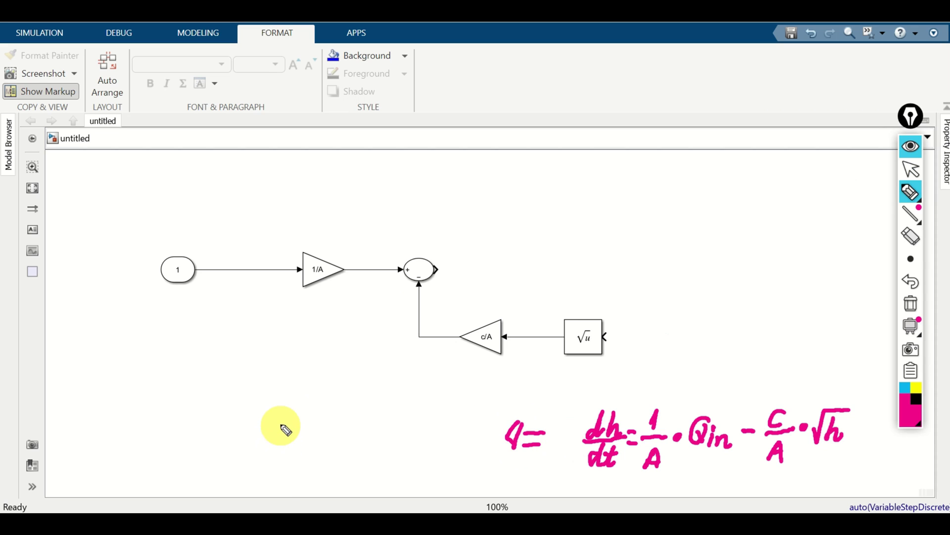
pyautogui.moveTo(281, 420)
pyautogui.mouseDown()
pyautogui.moveTo(273, 451)
pyautogui.moveTo(284, 440)
pyautogui.moveTo(302, 447)
pyautogui.mouseUp()
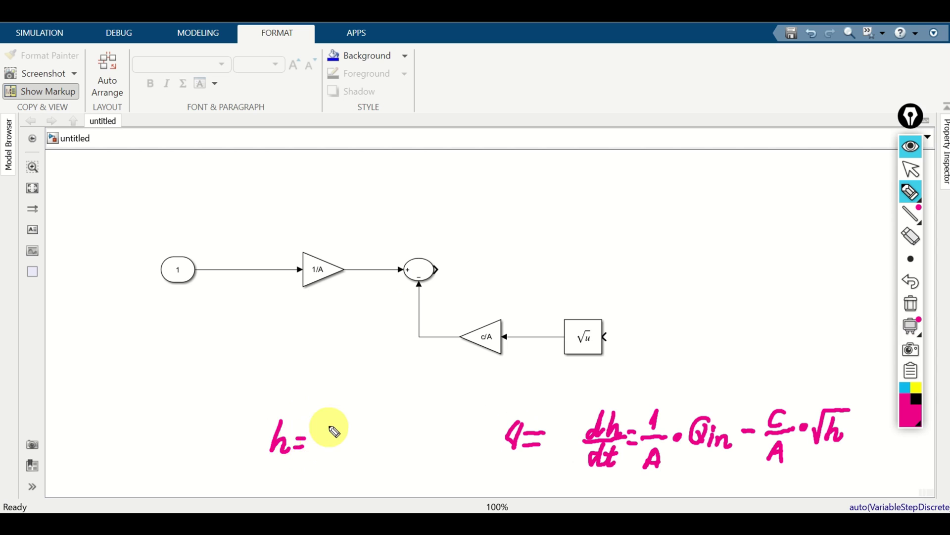
pyautogui.moveTo(335, 410); pyautogui.dragTo(313, 465)
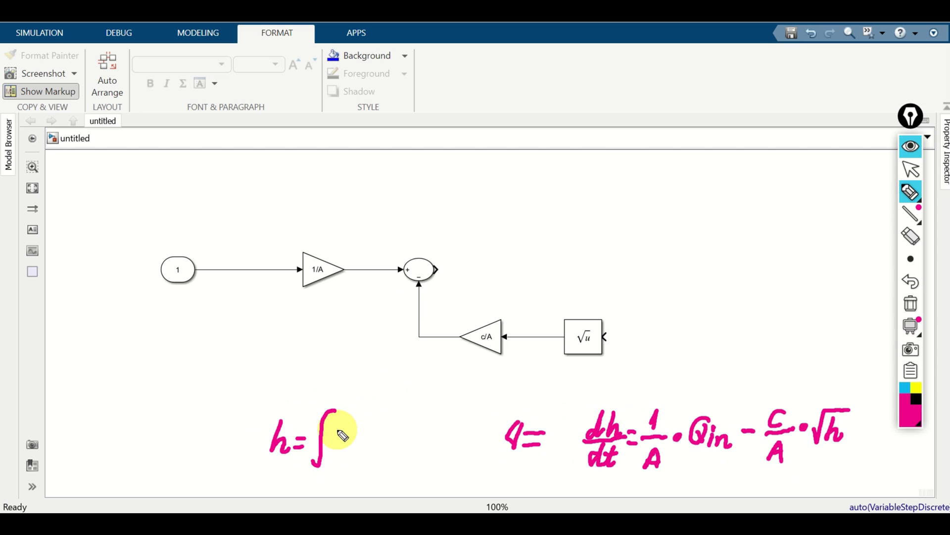
pyautogui.moveTo(340, 425); pyautogui.dragTo(327, 456)
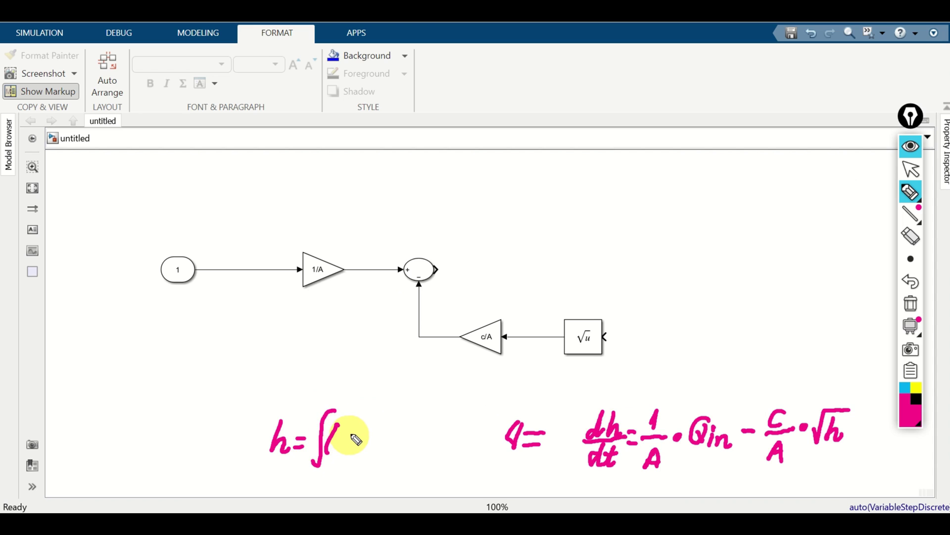
pyautogui.moveTo(351, 427)
pyautogui.mouseDown()
pyautogui.moveTo(351, 458)
pyautogui.moveTo(371, 439)
pyautogui.moveTo(436, 429)
pyautogui.moveTo(428, 438)
pyautogui.moveTo(434, 458)
pyautogui.mouseUp()
pyautogui.click(370, 436)
pyautogui.click(393, 423)
pyautogui.moveTo(432, 452)
pyautogui.mouseDown()
pyautogui.moveTo(419, 452)
pyautogui.moveTo(473, 413)
pyautogui.moveTo(467, 435)
pyautogui.moveTo(477, 442)
pyautogui.moveTo(467, 452)
pyautogui.moveTo(480, 443)
pyautogui.moveTo(482, 453)
pyautogui.mouseUp()
pyautogui.moveTo(495, 416)
pyautogui.mouseDown()
pyautogui.moveTo(492, 453)
pyautogui.moveTo(505, 435)
pyautogui.mouseUp()
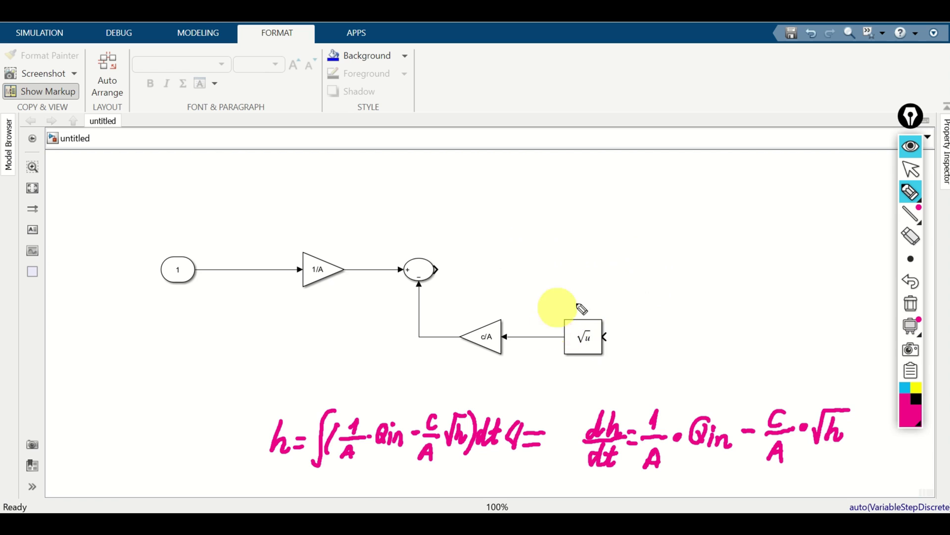
pyautogui.click(911, 170)
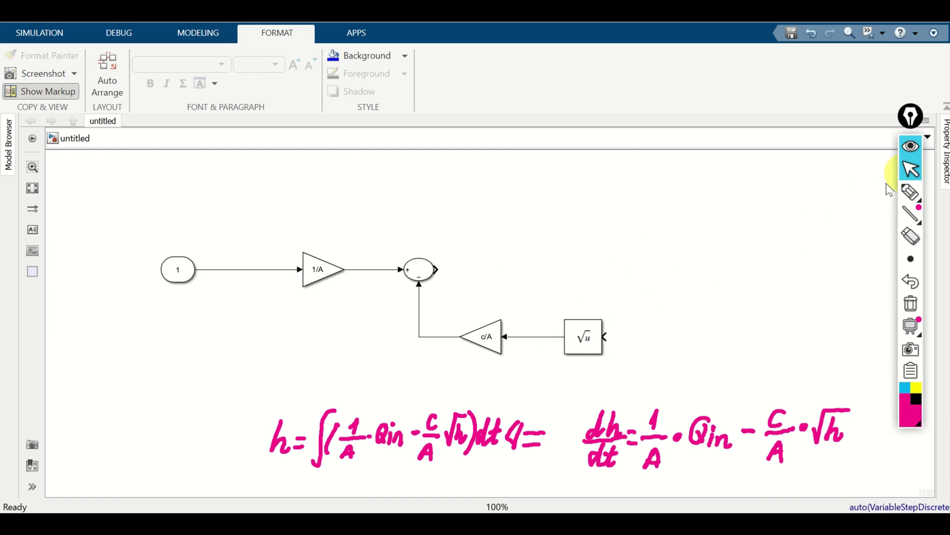
# Step: Insert an Integrator (1/s) block and place it right after the Sum block
pyautogui.doubleClick(573, 232)
pyautogui.write('inte')
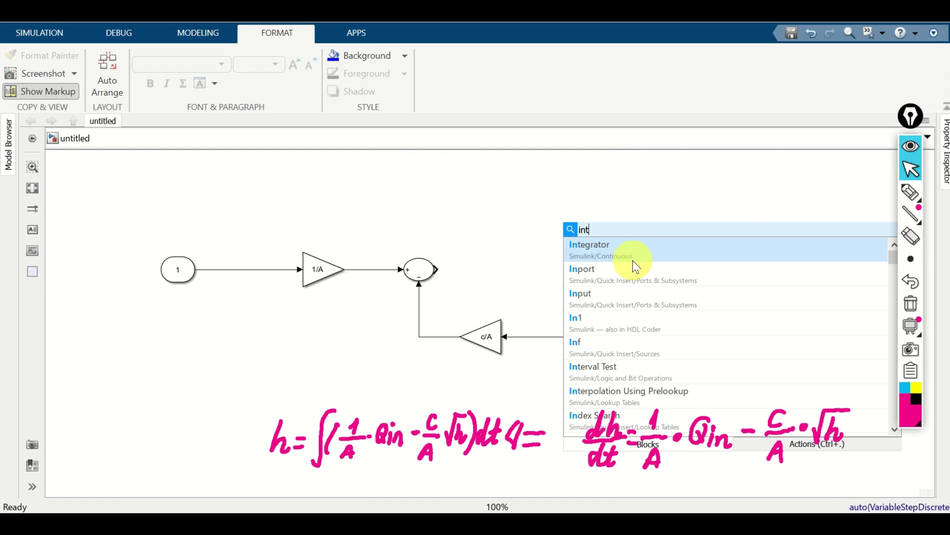
pyautogui.click(636, 253)
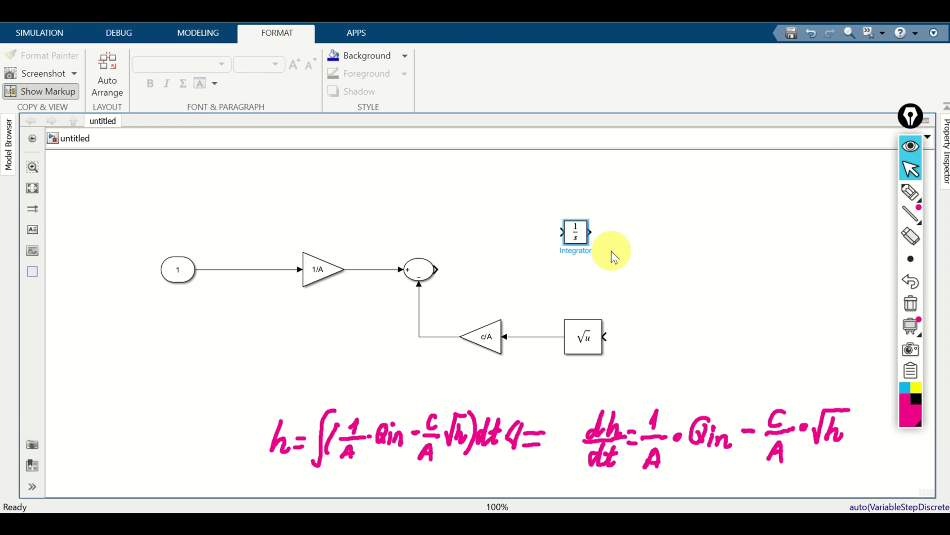
pyautogui.click(589, 248)
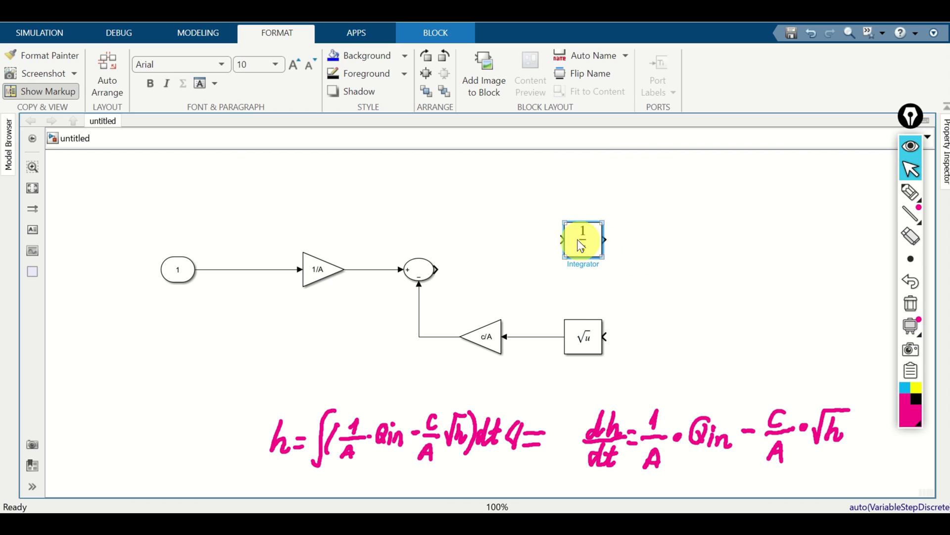
pyautogui.moveTo(578, 246)
pyautogui.mouseDown()
pyautogui.moveTo(519, 276)
pyautogui.moveTo(663, 268)
pyautogui.moveTo(664, 328)
pyautogui.moveTo(604, 336)
pyautogui.mouseUp()
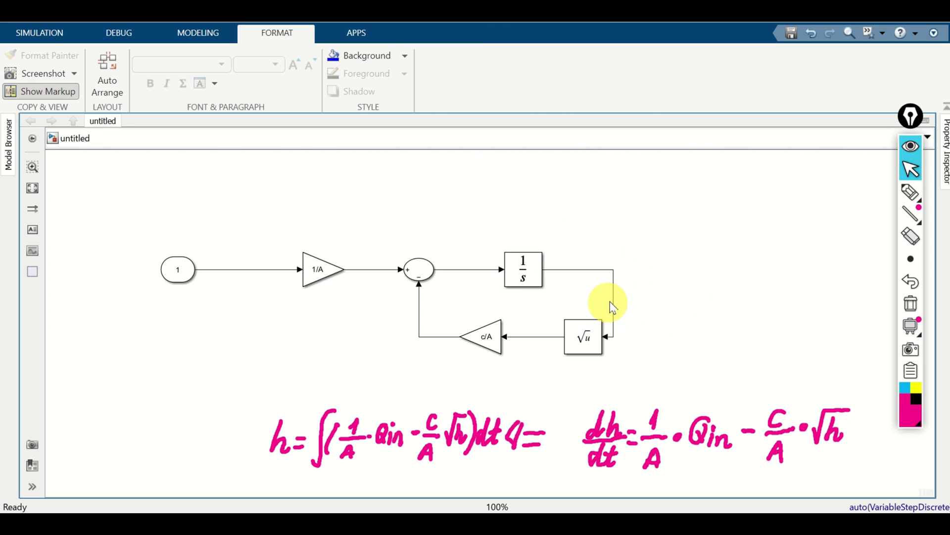
# Step: Route the 1/s output line into the Sqrt block, completing the √u → c/A → Sum (−) loop
pyautogui.moveTo(615, 296); pyautogui.dragTo(660, 301)
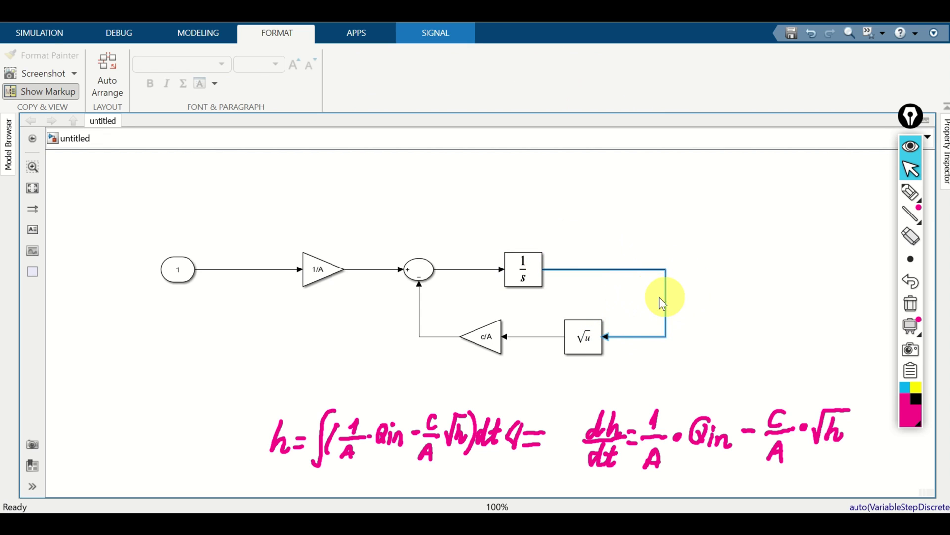
pyautogui.click(593, 339)
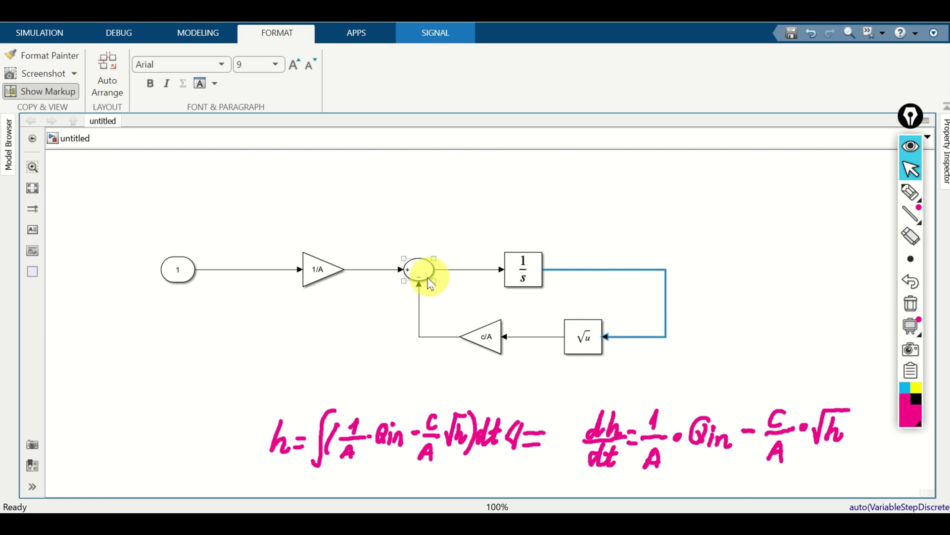
pyautogui.click(320, 270)
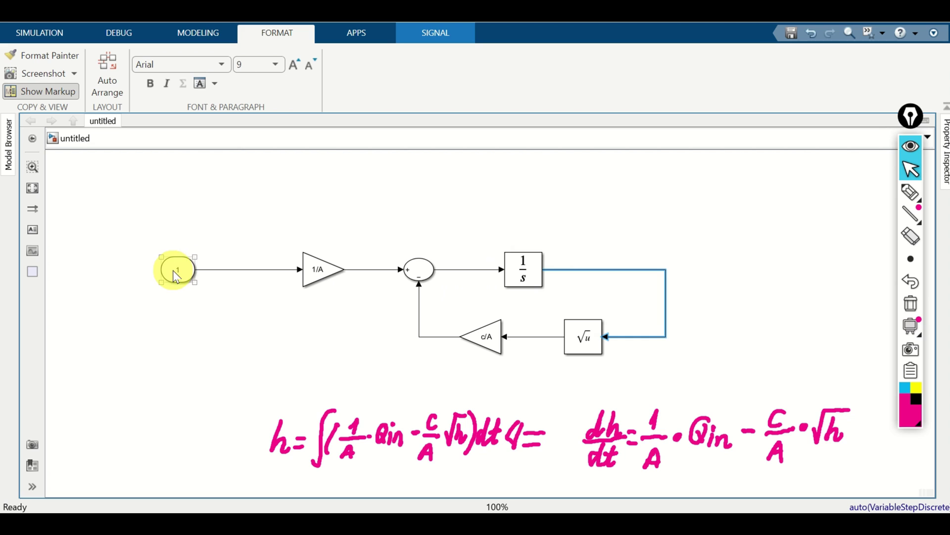
pyautogui.click(530, 382)
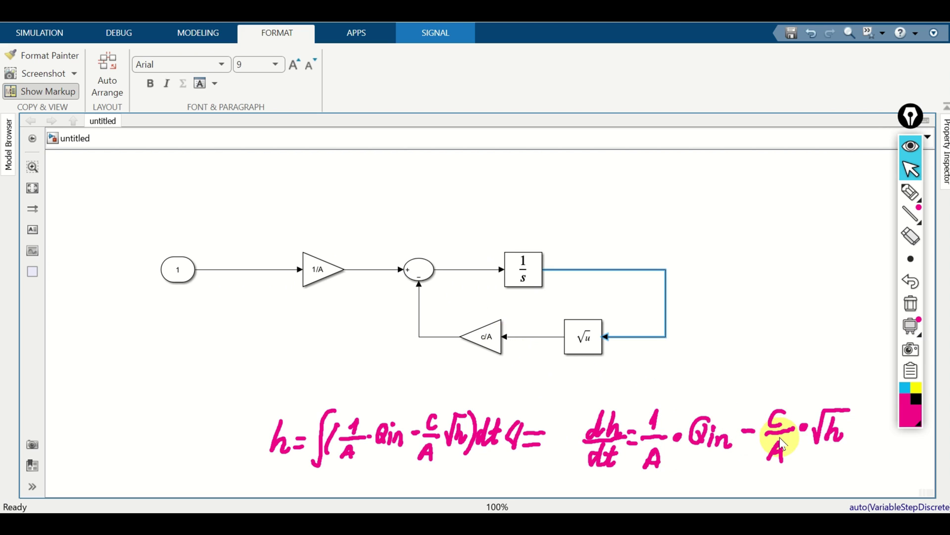
pyautogui.click(495, 351)
pyautogui.click(535, 354)
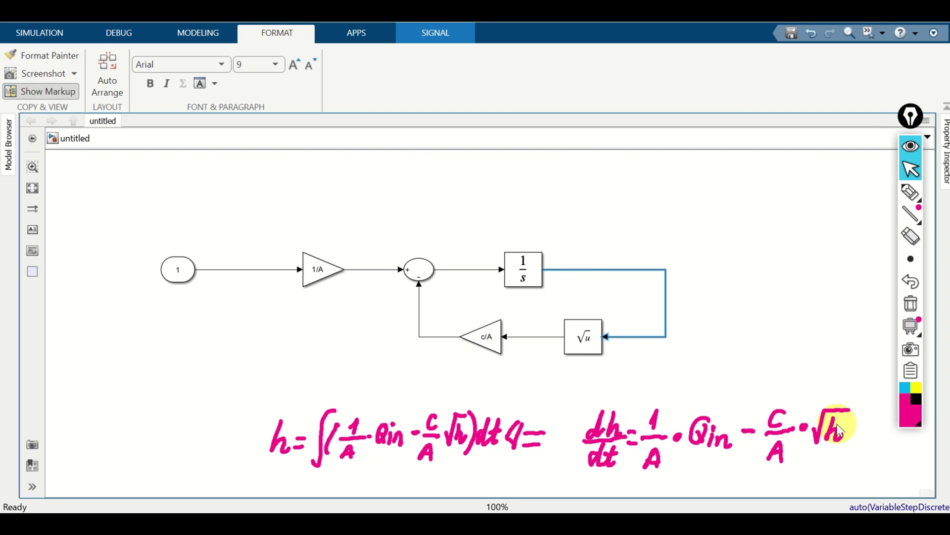
pyautogui.click(521, 284)
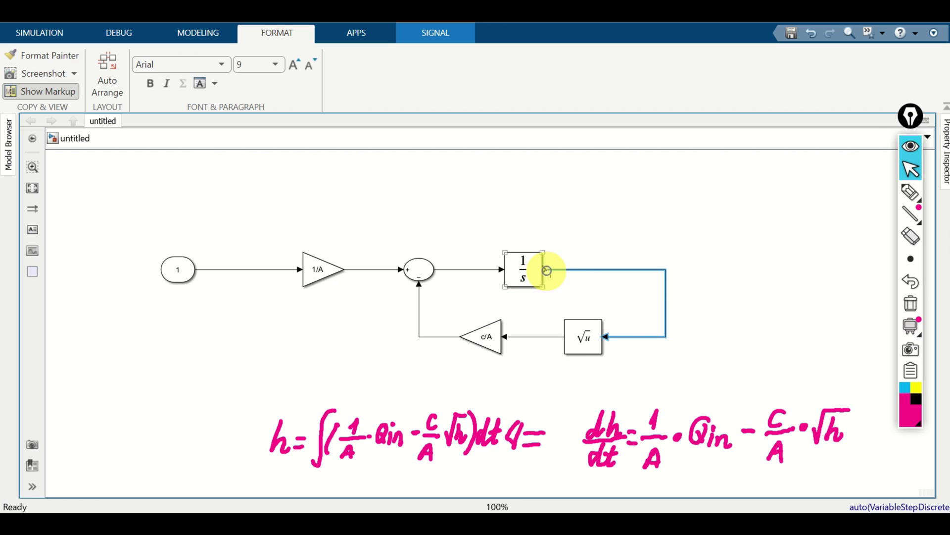
pyautogui.click(621, 269)
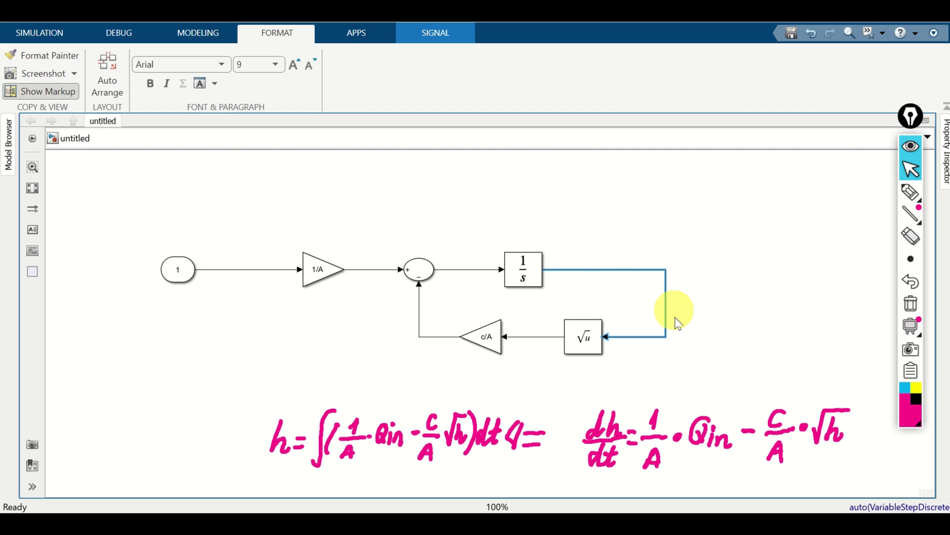
pyautogui.click(601, 341)
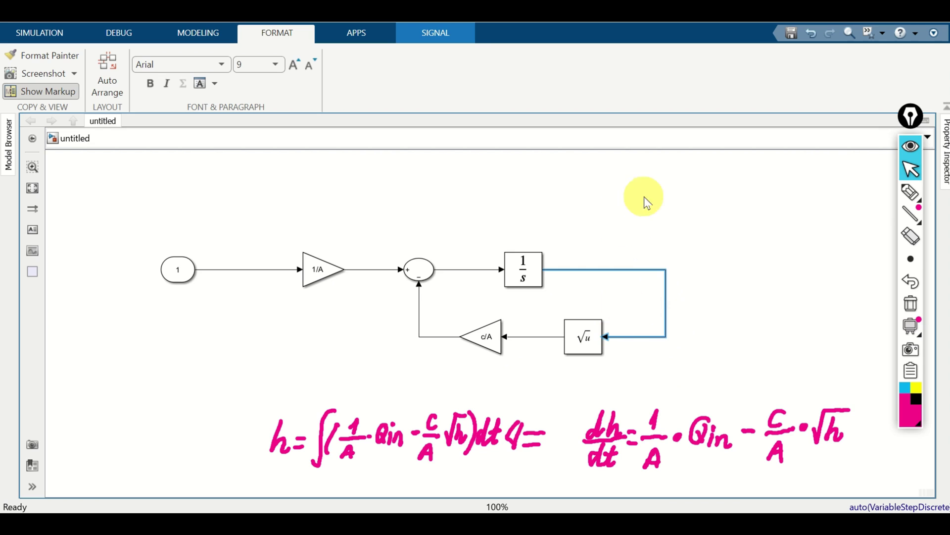
pyautogui.doubleClick(710, 203)
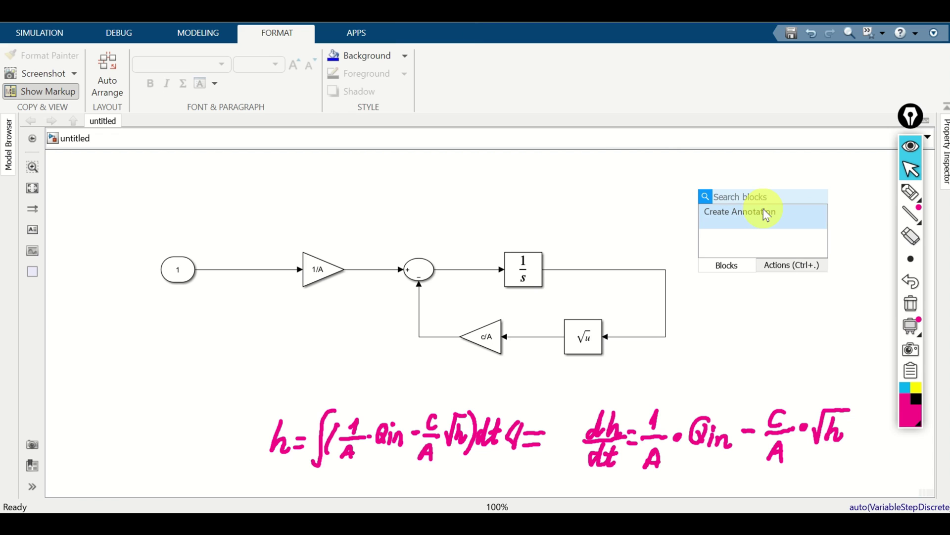
# Step: Insert a thin Mux block and connect one input to the integrator output line
pyautogui.write('mux')
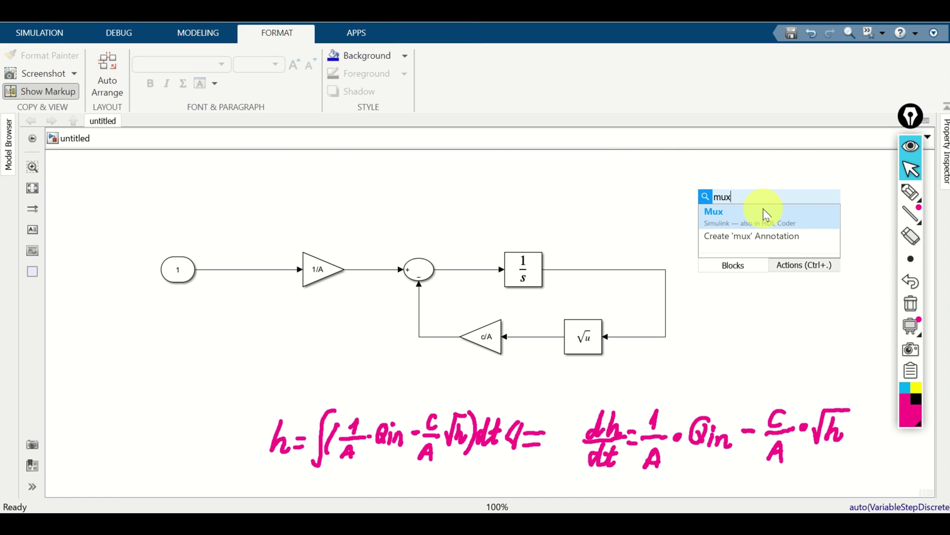
pyautogui.click(746, 221)
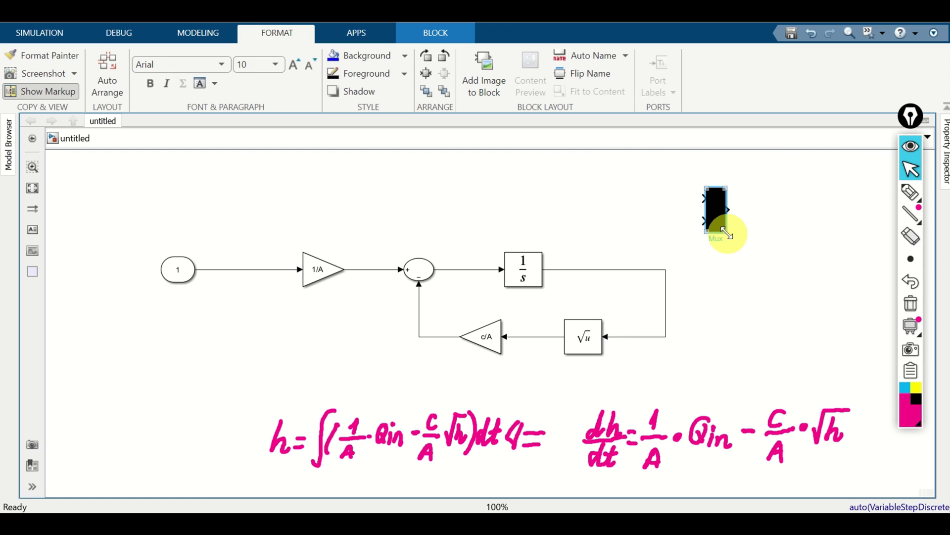
pyautogui.moveTo(726, 232); pyautogui.dragTo(712, 238)
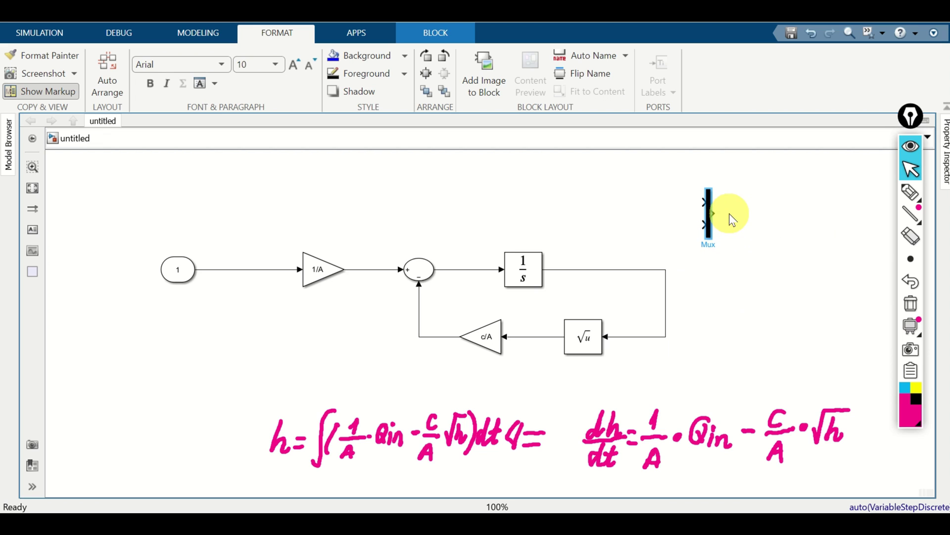
pyautogui.click(719, 203)
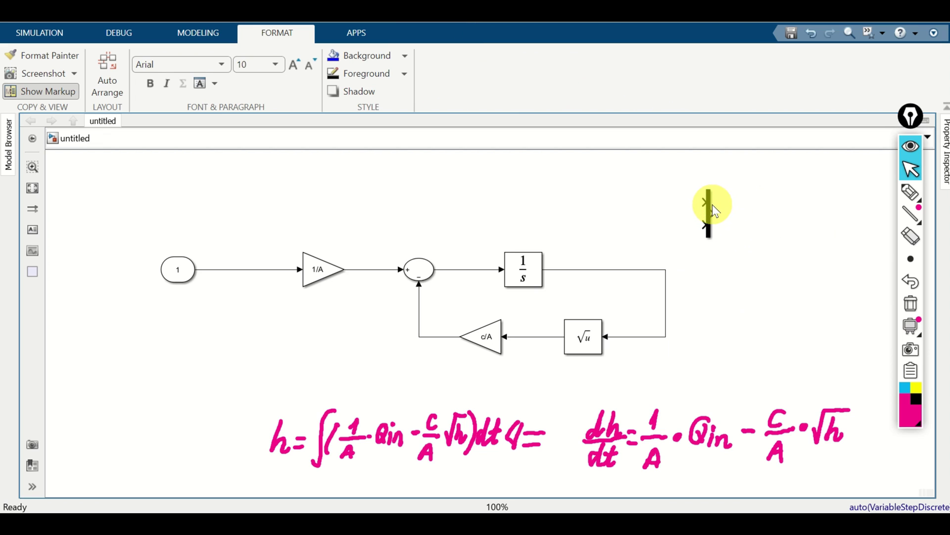
pyautogui.click(706, 211)
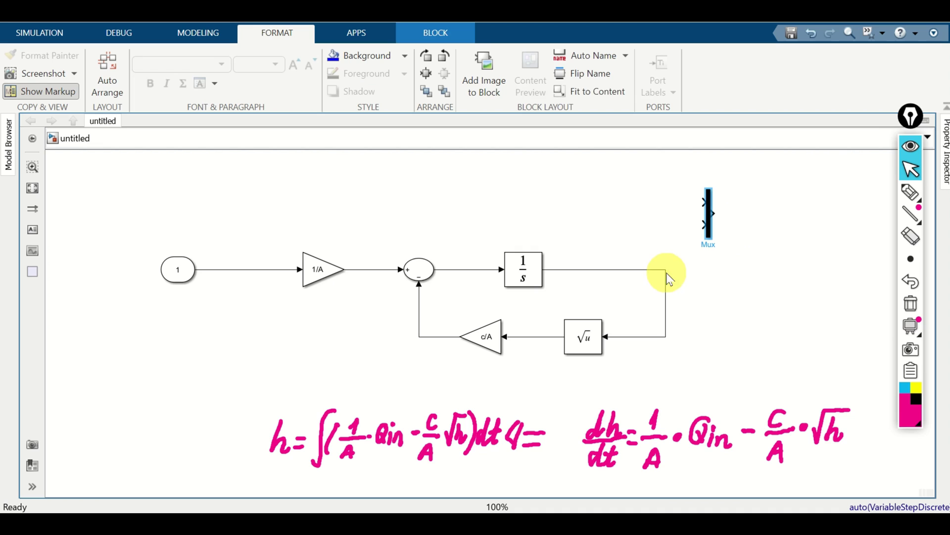
pyautogui.click(666, 272)
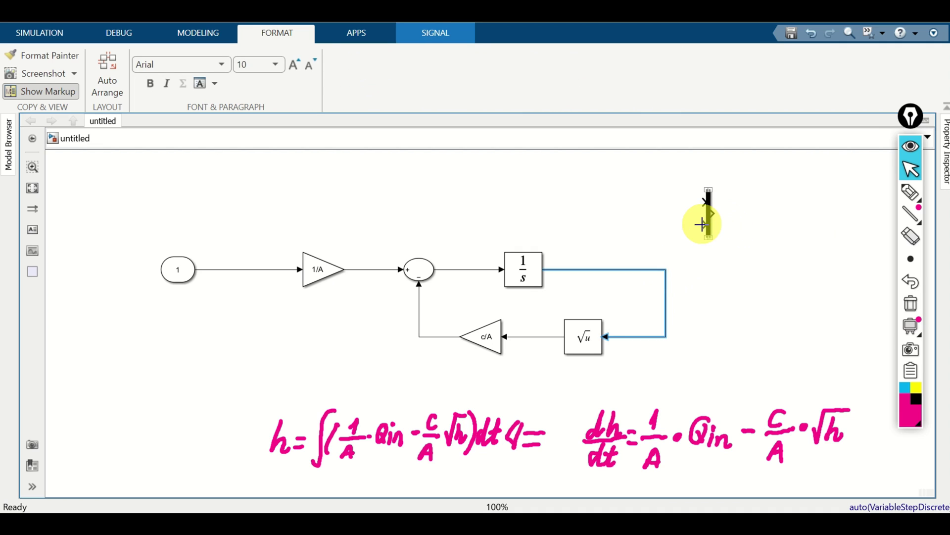
pyautogui.moveTo(701, 224)
pyautogui.mouseDown()
pyautogui.moveTo(678, 222)
pyautogui.moveTo(675, 275)
pyautogui.moveTo(666, 270)
pyautogui.mouseUp()
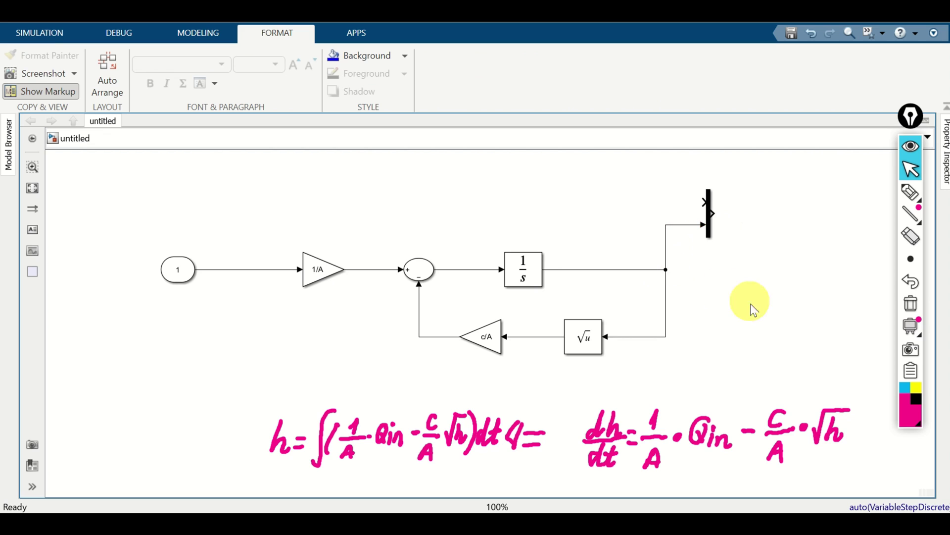
pyautogui.click(710, 226)
pyautogui.click(636, 263)
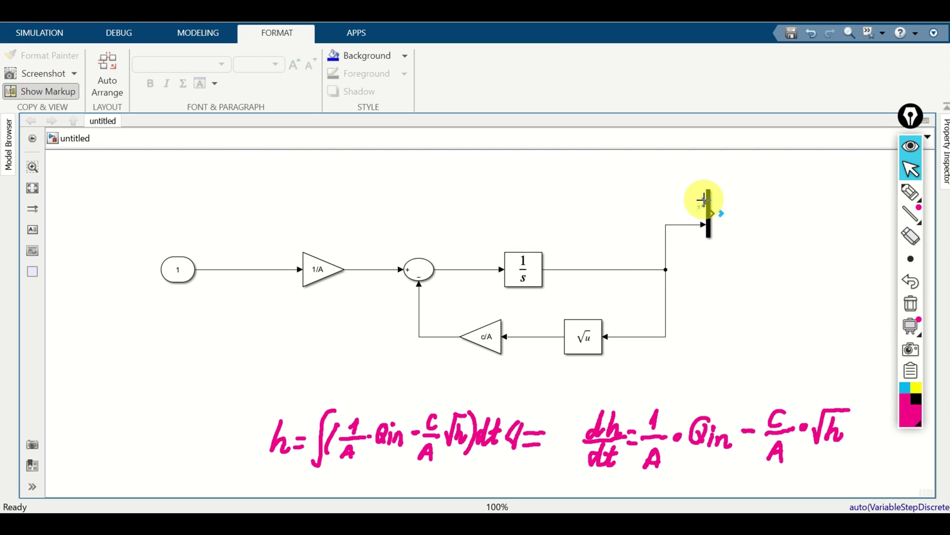
# Step: Branch the input signal into the Mux's top input
pyautogui.moveTo(704, 200); pyautogui.dragTo(240, 269)
pyautogui.click(330, 286)
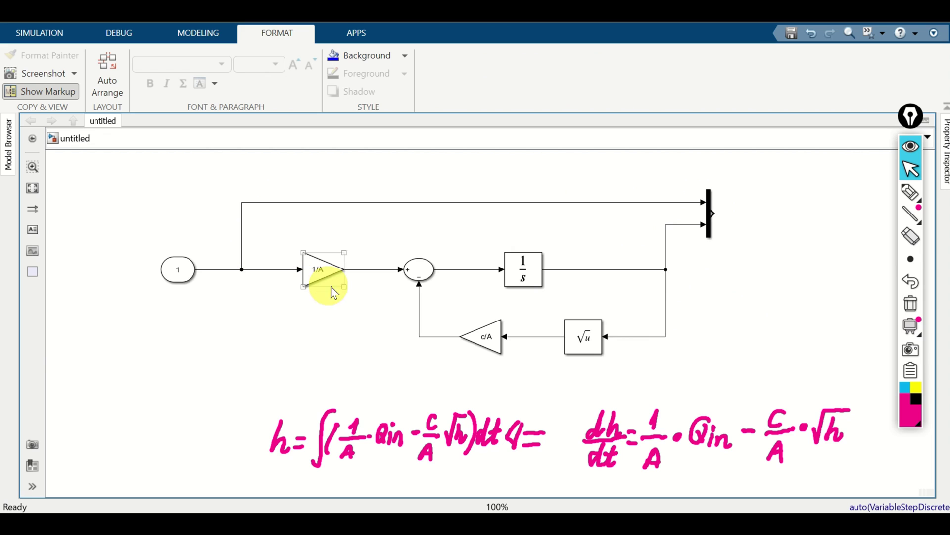
pyautogui.click(704, 203)
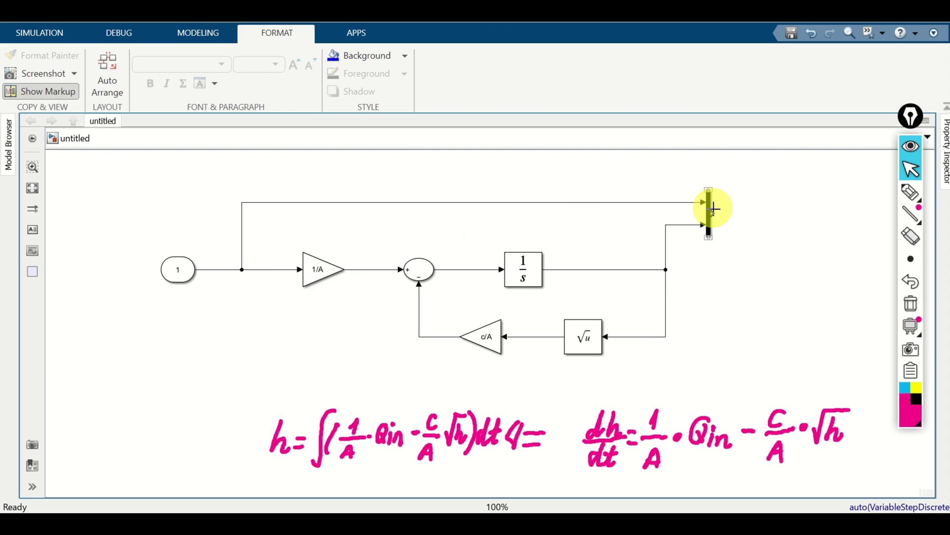
pyautogui.click(409, 197)
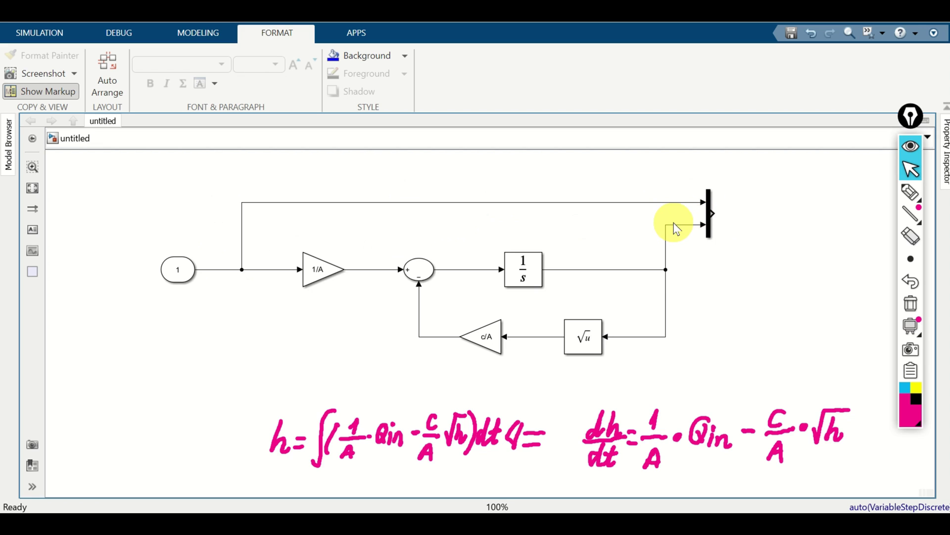
# Step: Add a Scope block connected to the Mux output
pyautogui.doubleClick(778, 215)
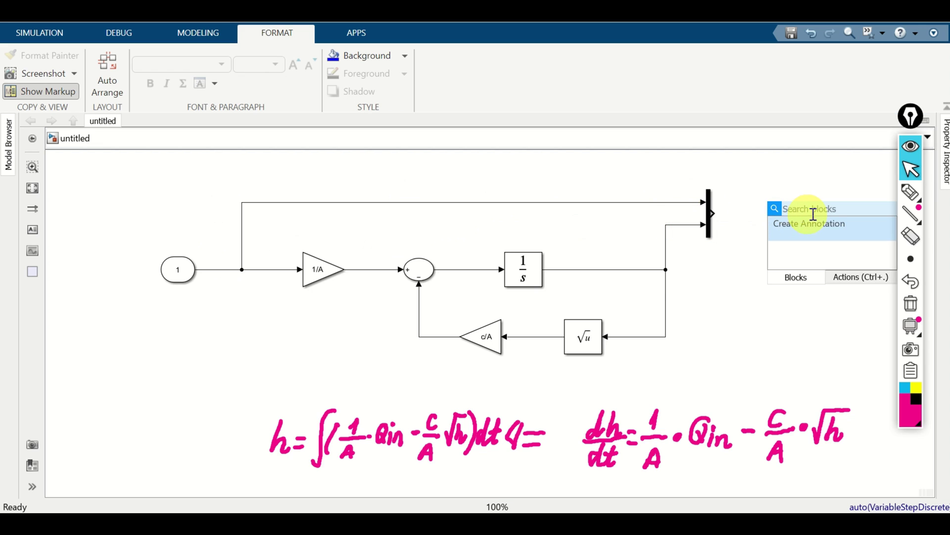
pyautogui.write('sco')
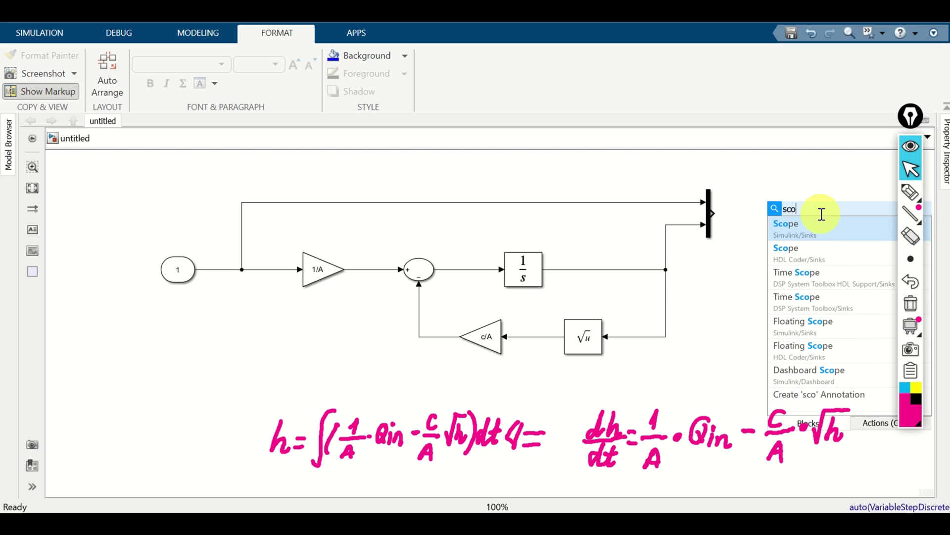
pyautogui.click(815, 232)
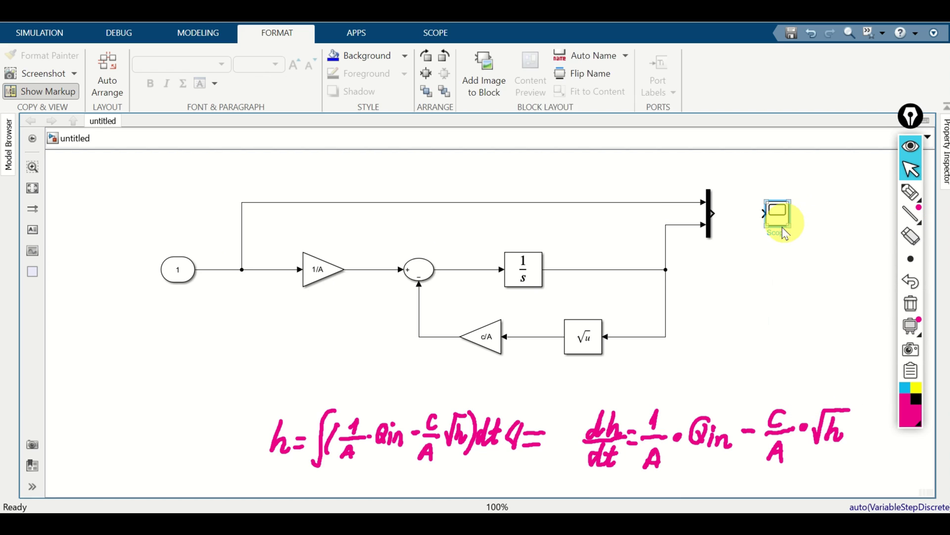
pyautogui.moveTo(791, 225); pyautogui.dragTo(810, 237)
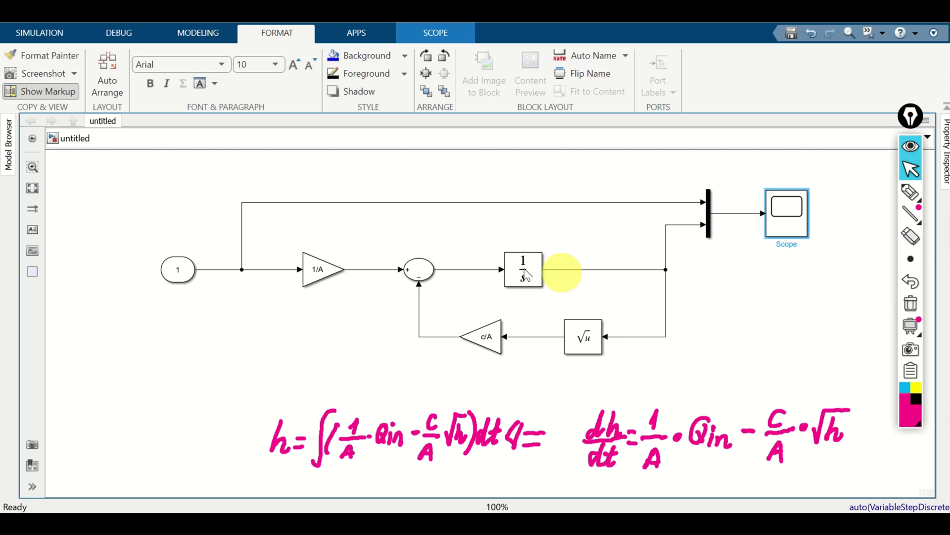
# Step: Run the simulation, inspect the input and level h curves on the Scope, then close it
pyautogui.click(58, 34)
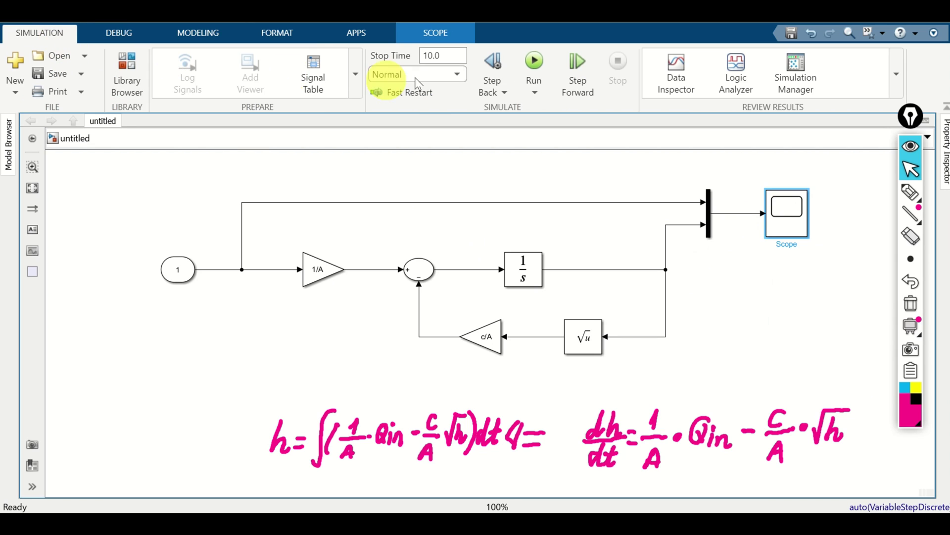
pyautogui.click(534, 64)
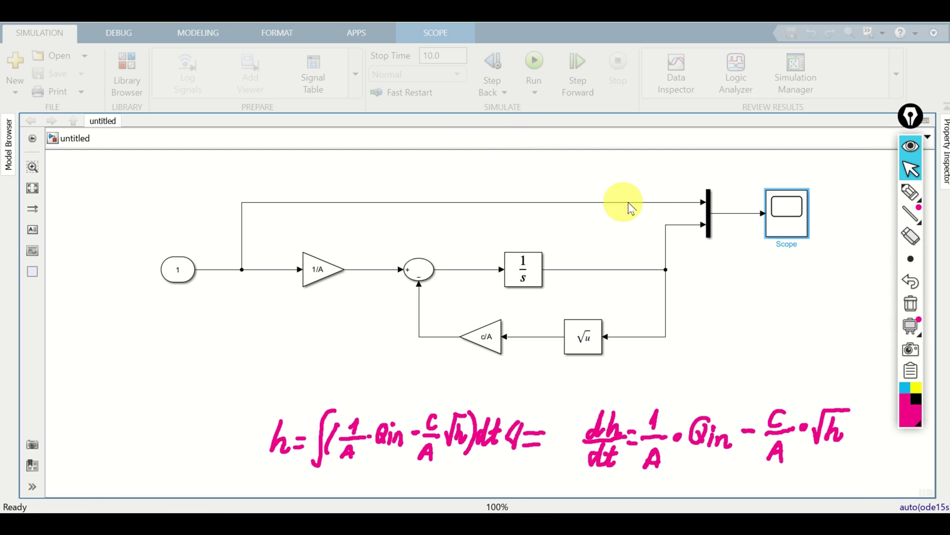
pyautogui.doubleClick(799, 214)
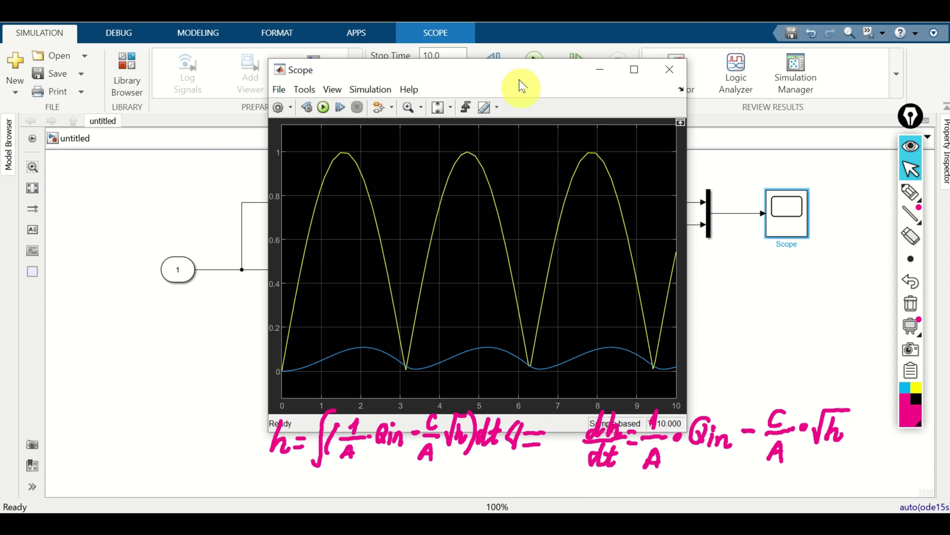
pyautogui.moveTo(519, 67); pyautogui.dragTo(431, 45)
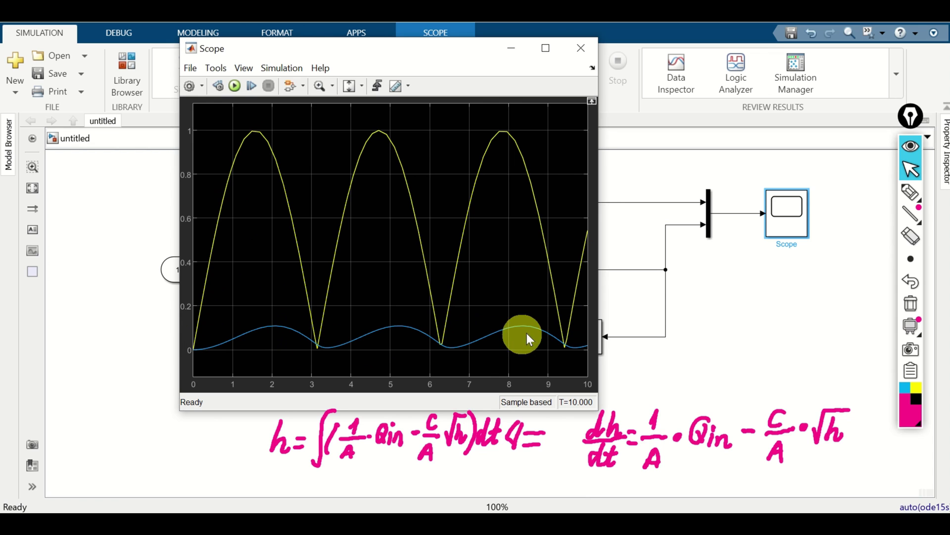
pyautogui.click(581, 48)
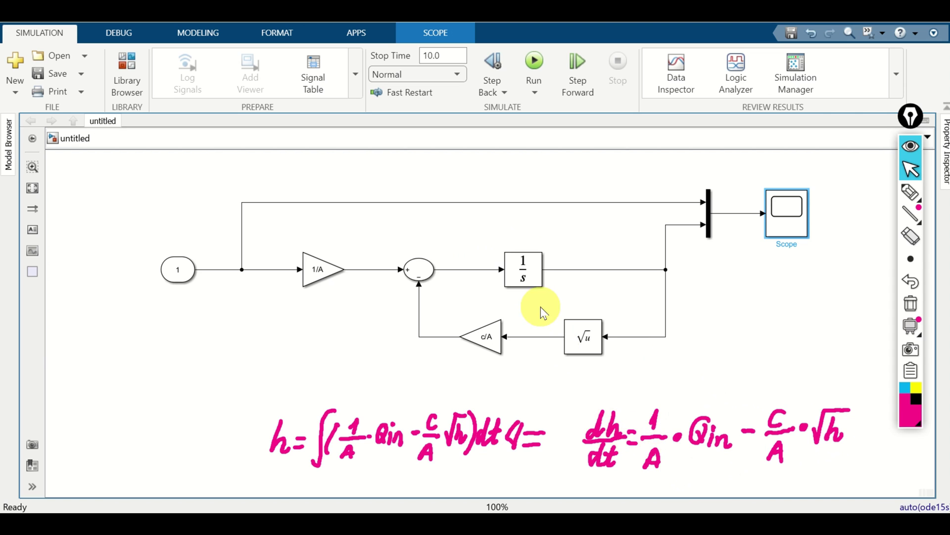
pyautogui.click(529, 284)
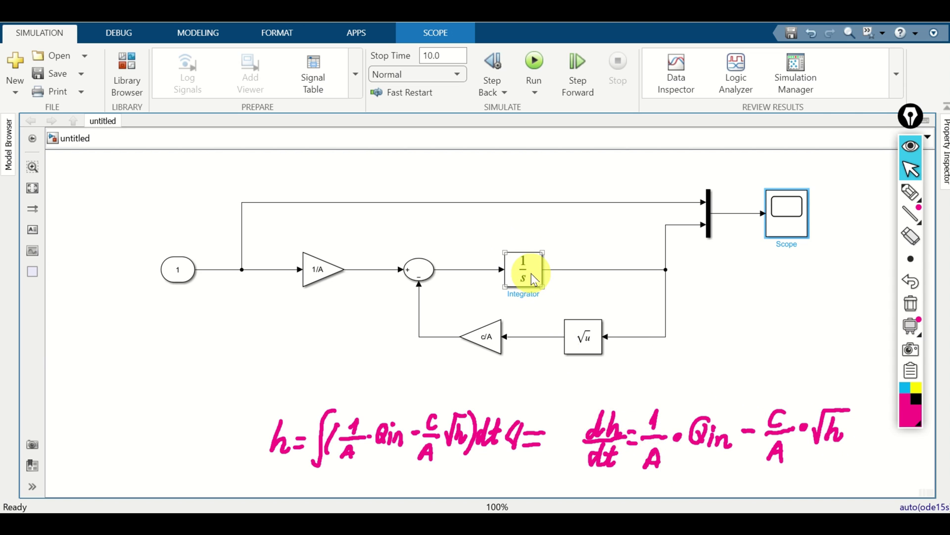
# Step: Change the Integrator's initial condition to 1, rerun, and reopen the Scope plot
pyautogui.doubleClick(534, 280)
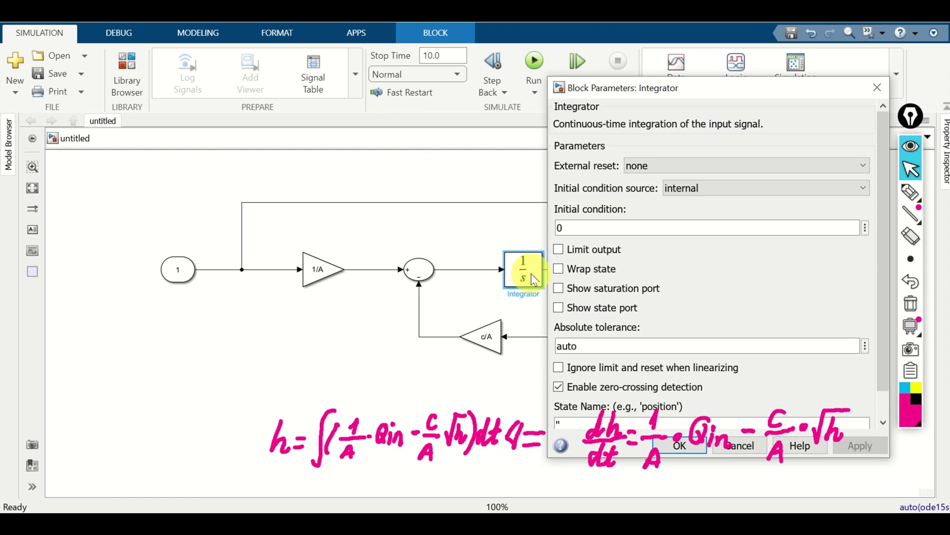
pyautogui.doubleClick(610, 236)
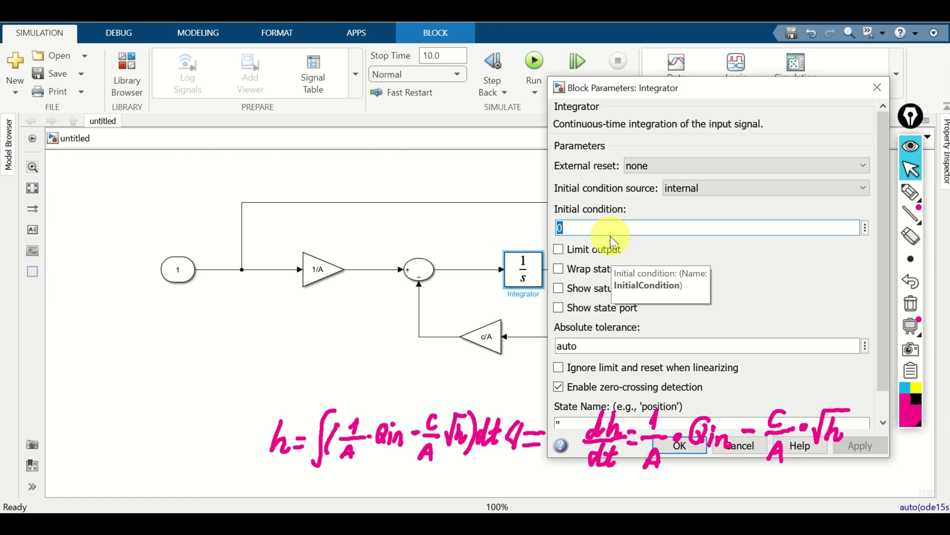
pyautogui.write('1')
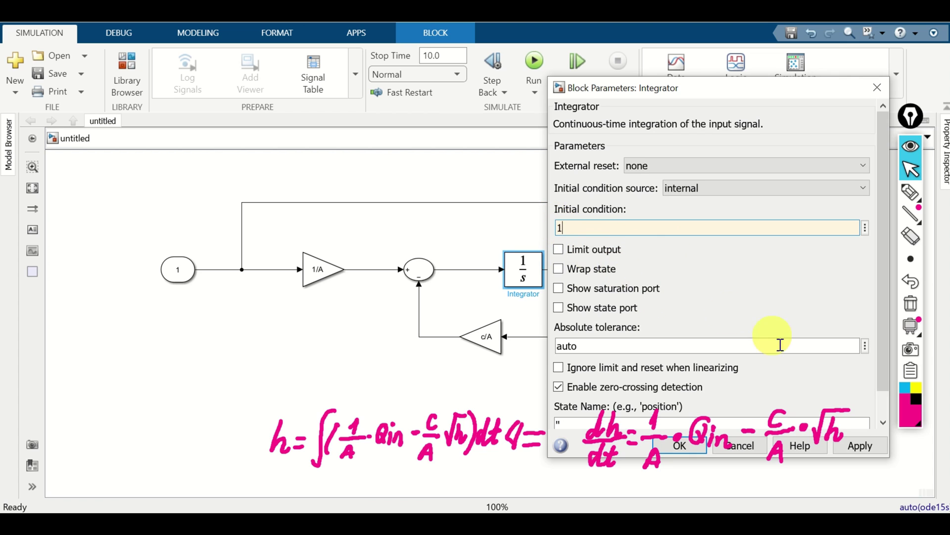
pyautogui.click(864, 446)
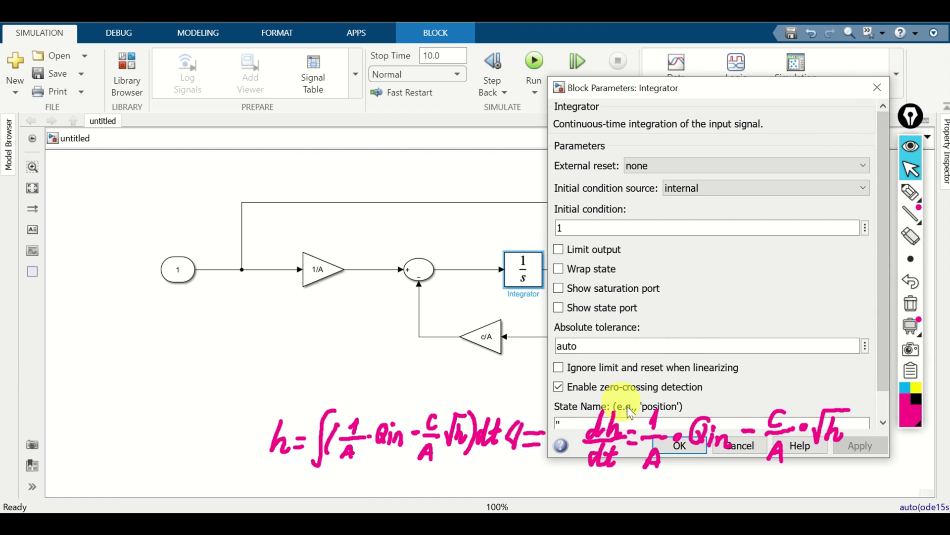
pyautogui.click(679, 446)
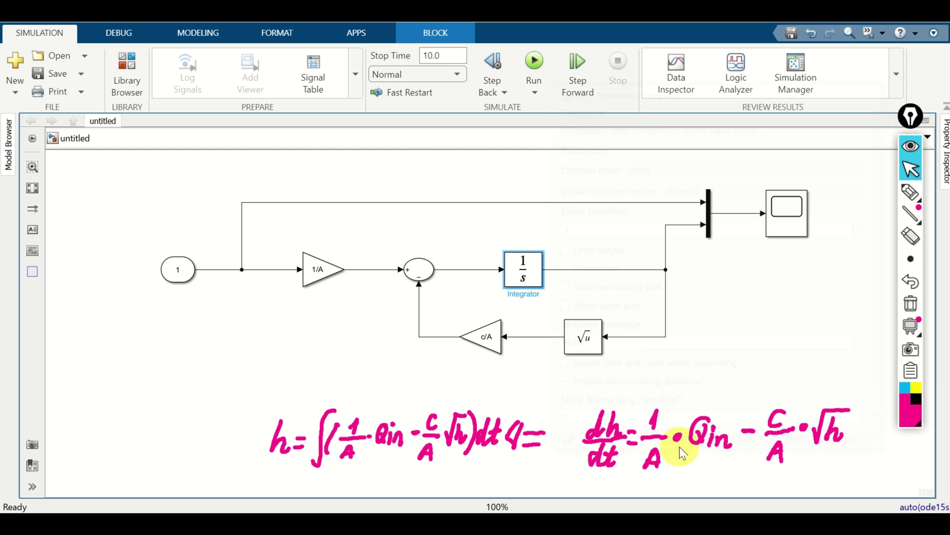
pyautogui.click(536, 62)
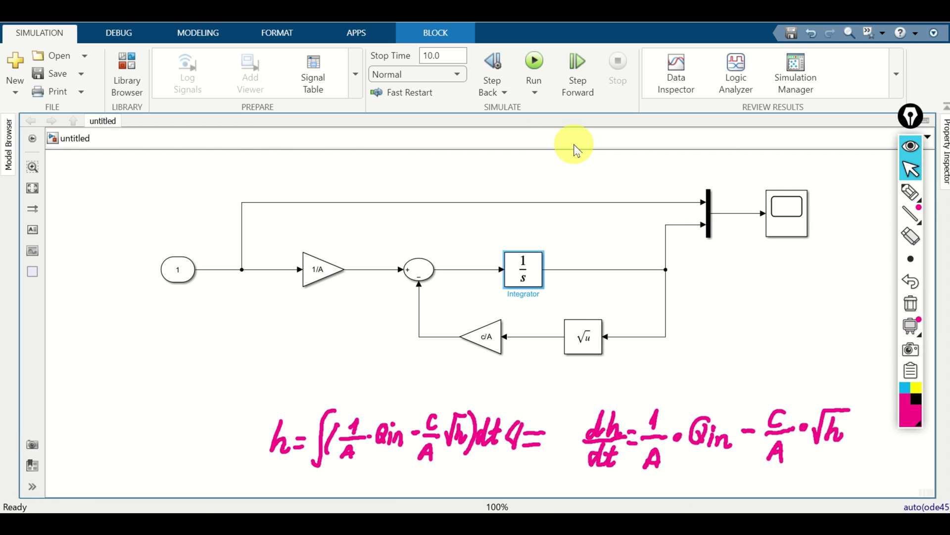
pyautogui.doubleClick(792, 223)
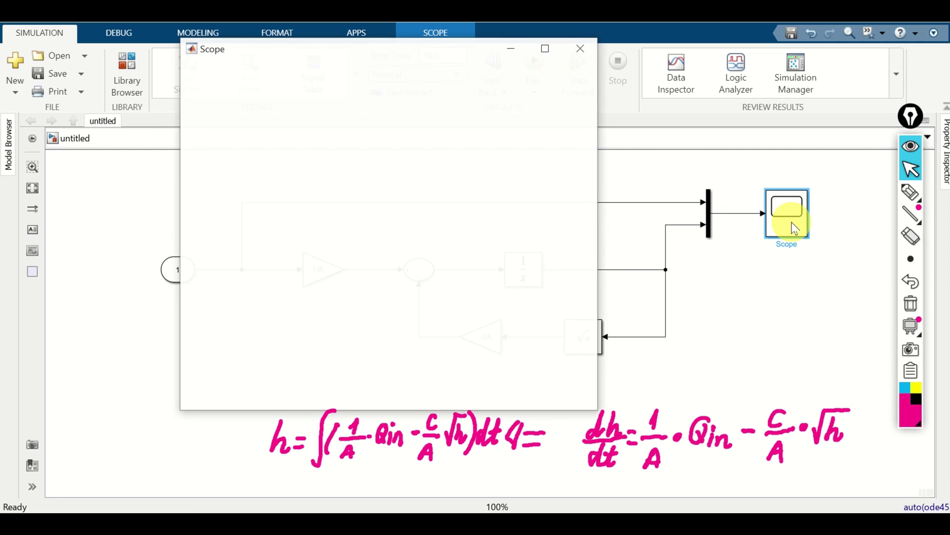